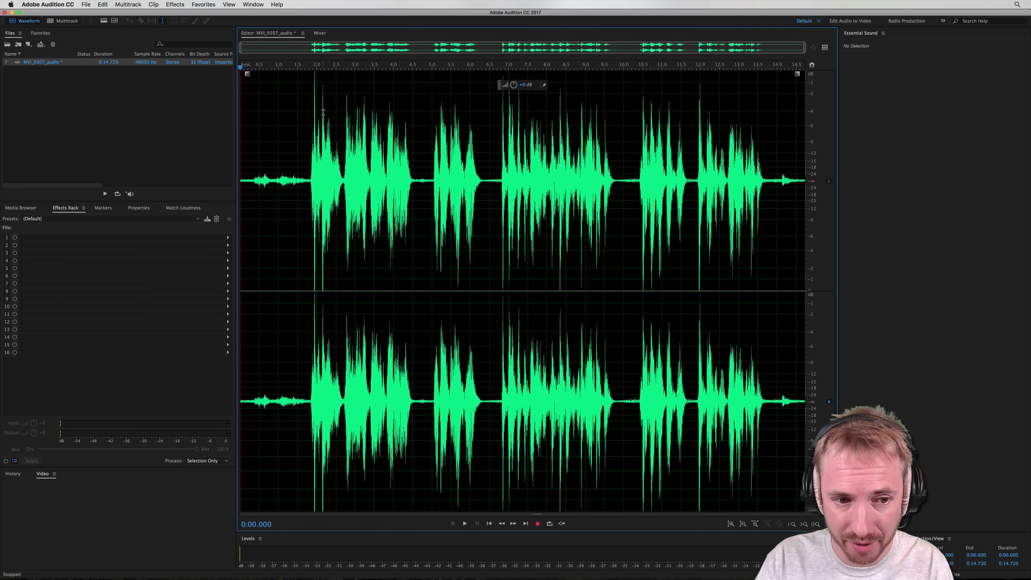
Play the recording and select the quiet gap between phrases, zooming in on it.
{"action": "key", "text": "space"}
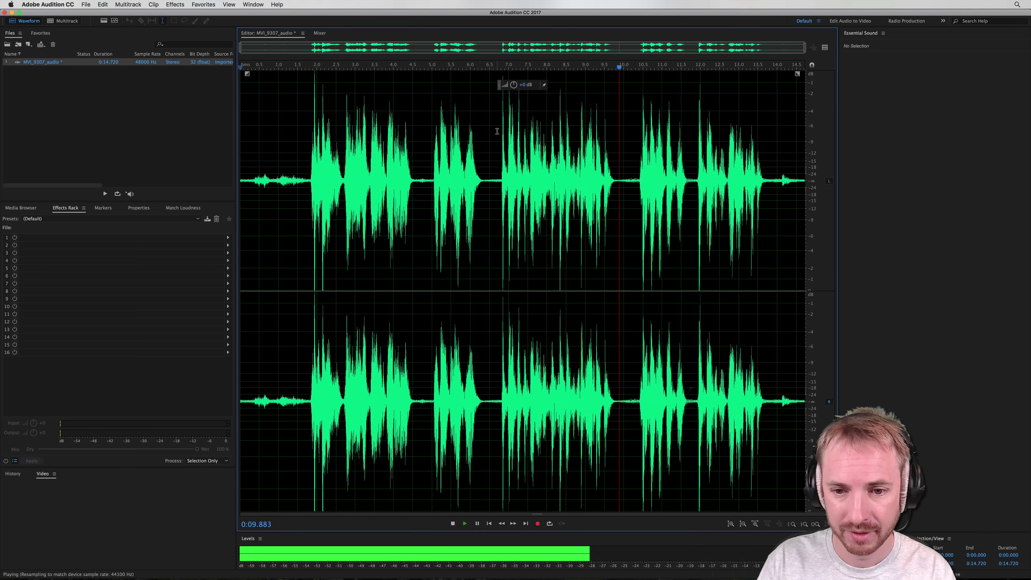
{"action": "key", "text": "space"}
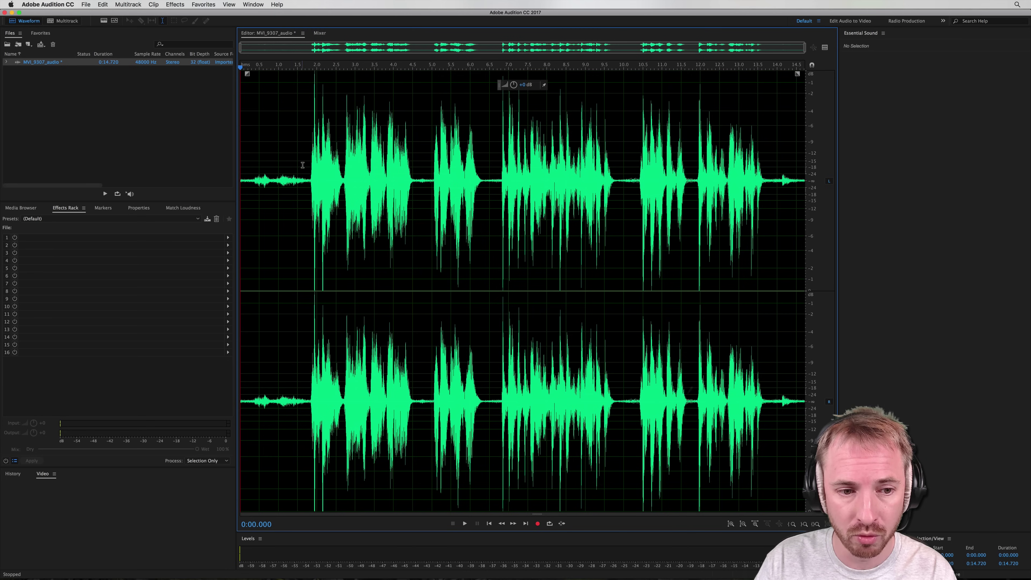
{"action": "left_click_drag", "start_coordinate": [414, 173], "coordinate": [430, 173]}
{"action": "left_click_drag", "start_coordinate": [252, 175], "coordinate": [298, 174]}
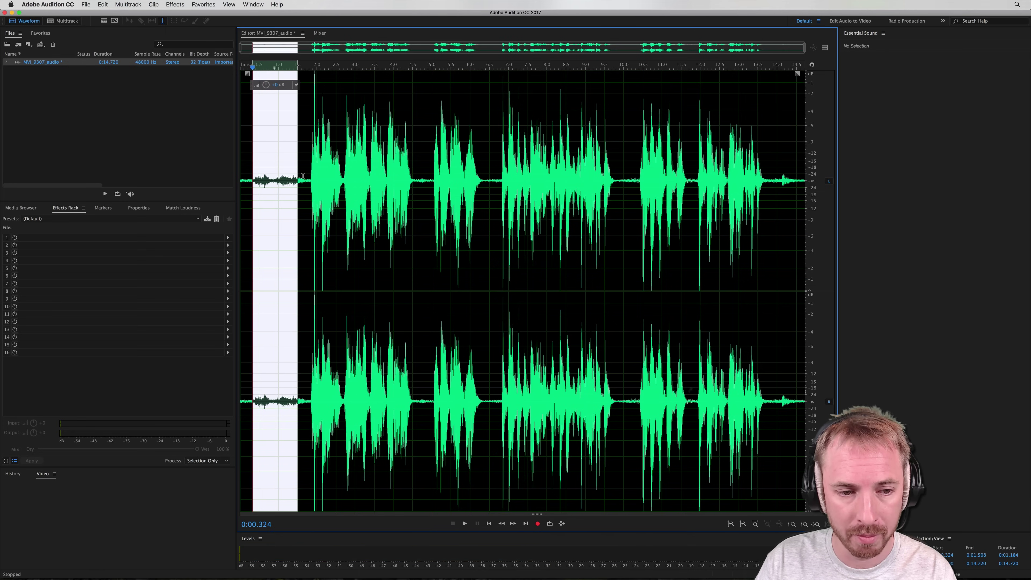
{"action": "left_click_drag", "start_coordinate": [415, 188], "coordinate": [500, 184]}
{"action": "key", "text": "space"}
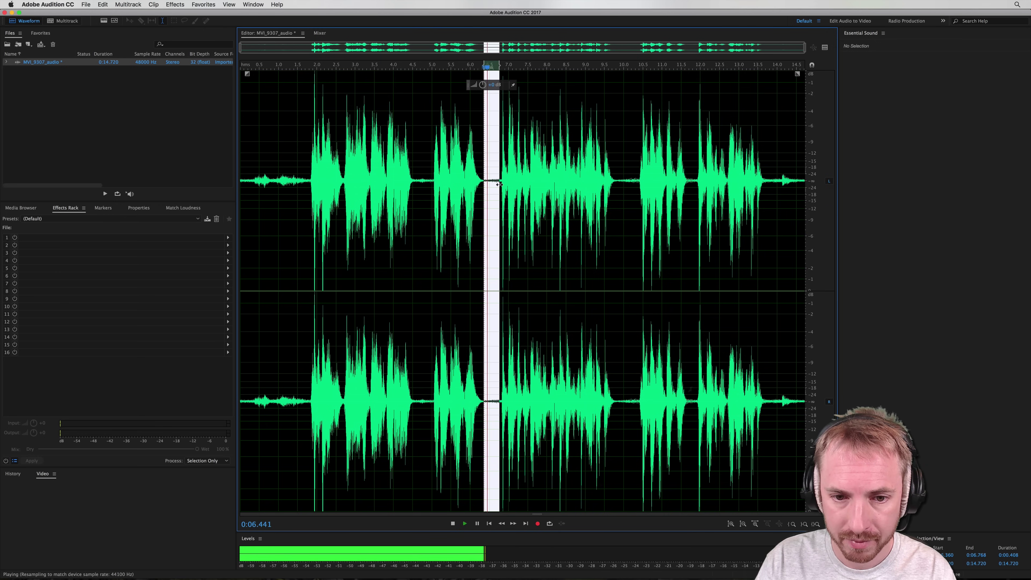
{"action": "key", "text": "space"}
{"action": "scroll", "coordinate": [490, 66], "scroll_direction": "up", "scroll_amount": 1}
{"action": "scroll", "coordinate": [491, 66], "scroll_direction": "up", "scroll_amount": 5}
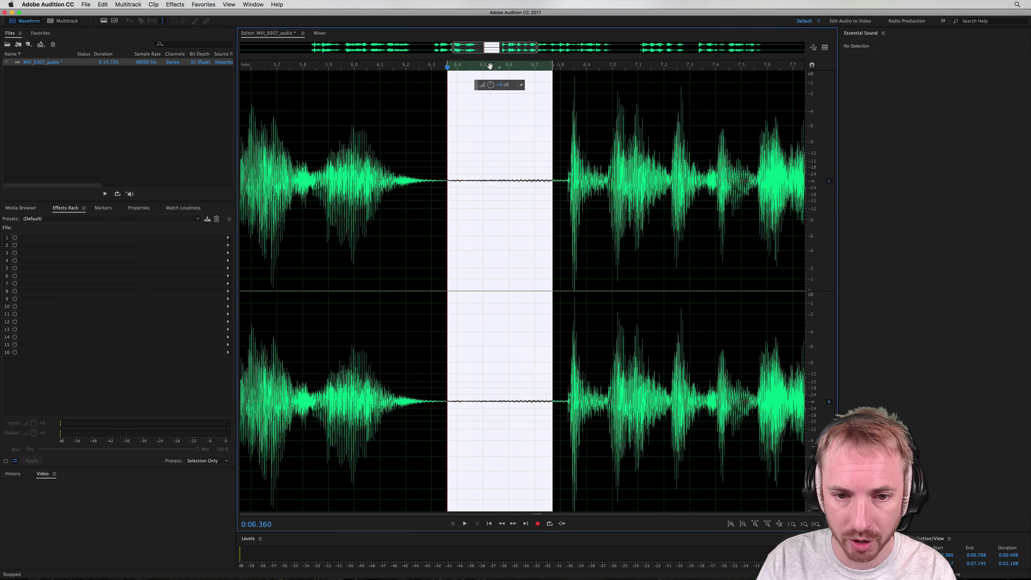
{"action": "key", "text": "space"}
Adjust the gap selection to span 6.286–6.812 s and listen to it.
{"action": "left_click_drag", "start_coordinate": [443, 133], "coordinate": [423, 134]}
{"action": "left_click_drag", "start_coordinate": [558, 152], "coordinate": [571, 149]}
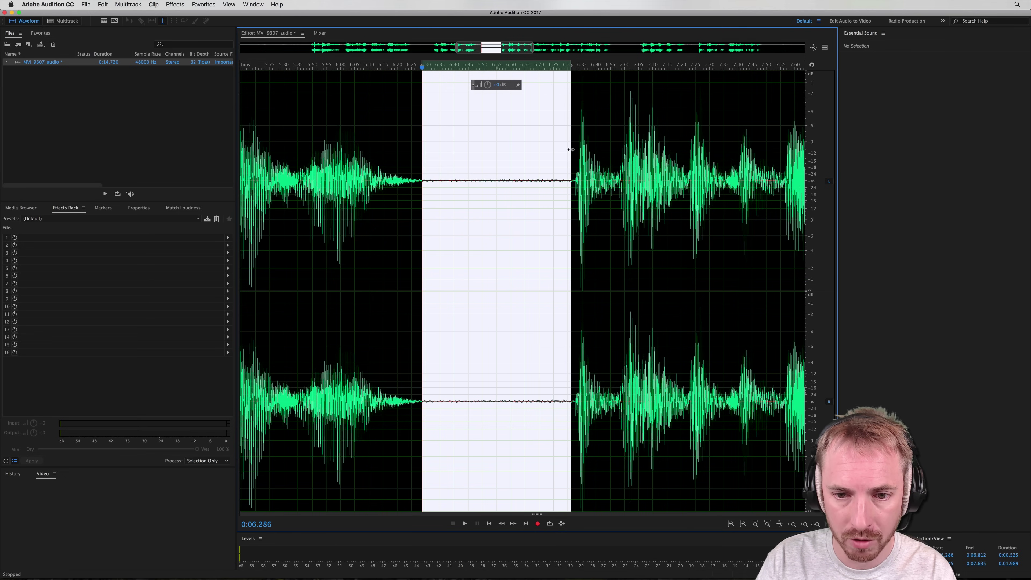
{"action": "key", "text": "space"}
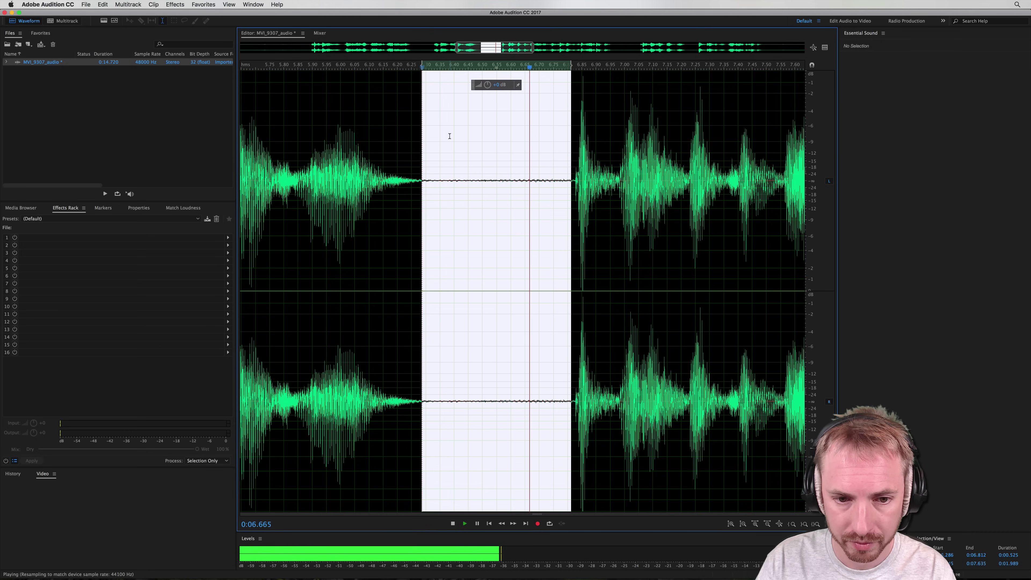
{"action": "key", "text": "space"}
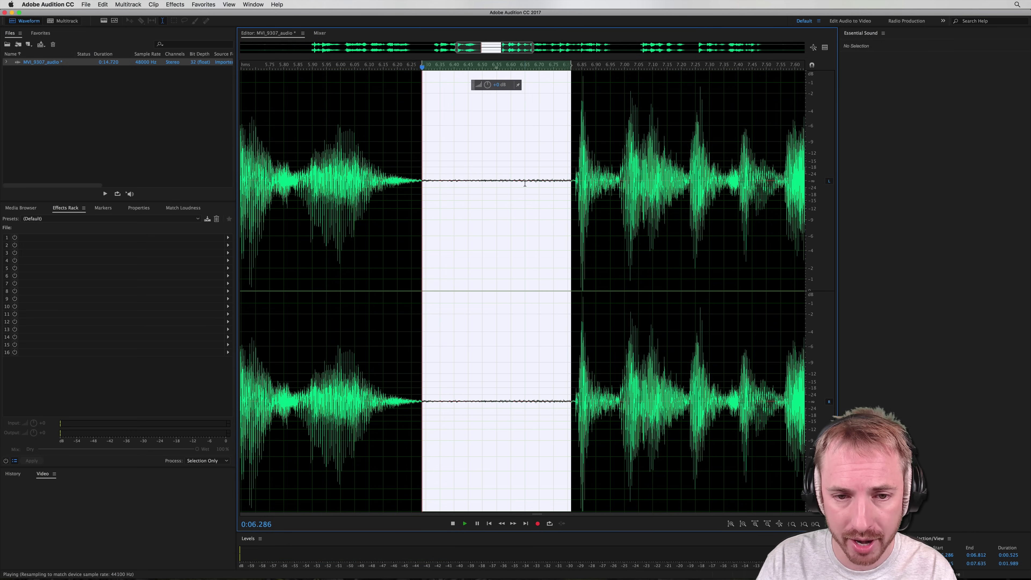
Try a +15 dB boost on the gap to hear the hiss, then undo it.
{"action": "left_click_drag", "start_coordinate": [487, 84], "coordinate": [487, 72]}
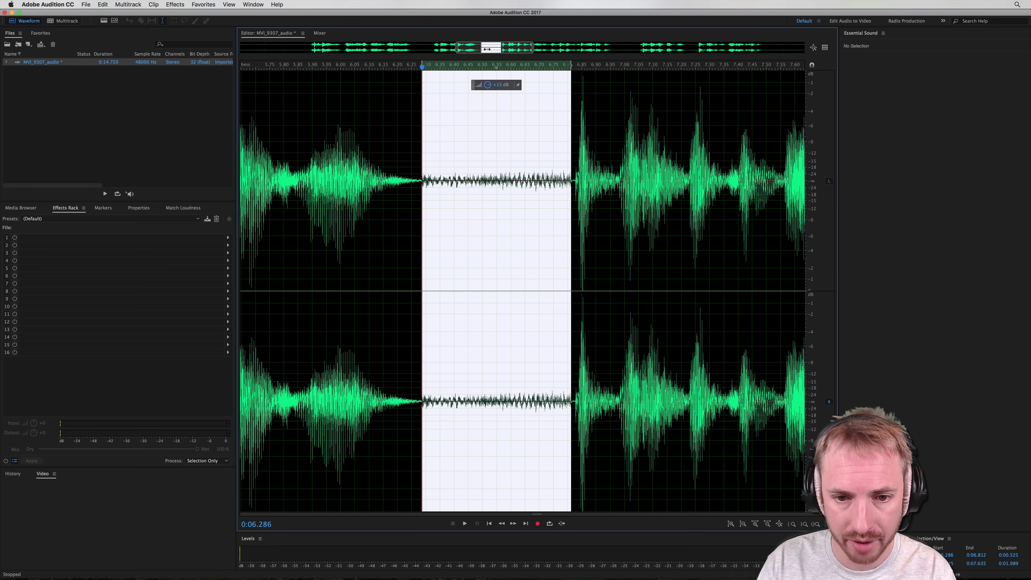
{"action": "key", "text": "space"}
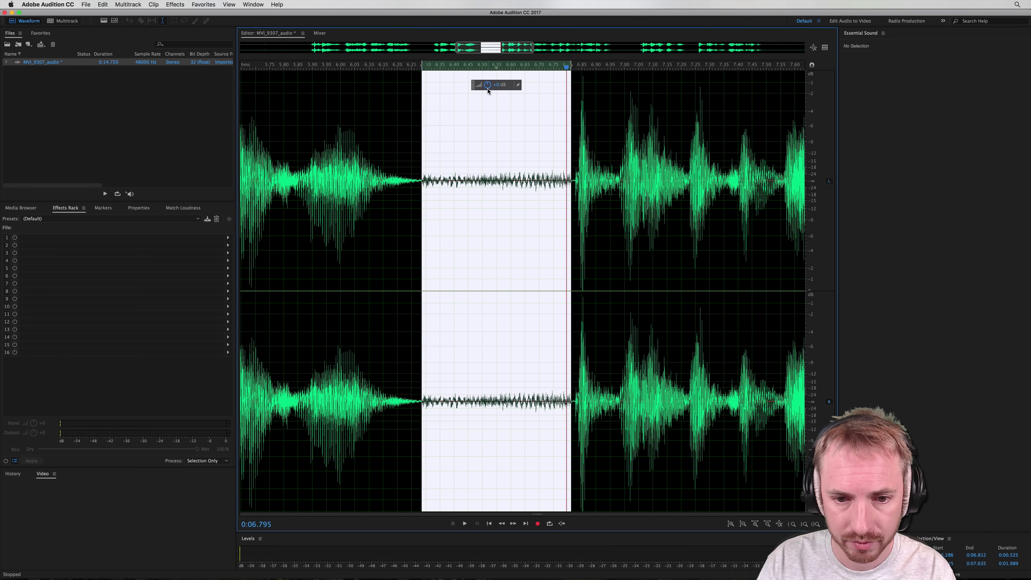
{"action": "key", "text": "space"}
{"action": "key", "text": "space"}
{"action": "key", "text": "super+z"}
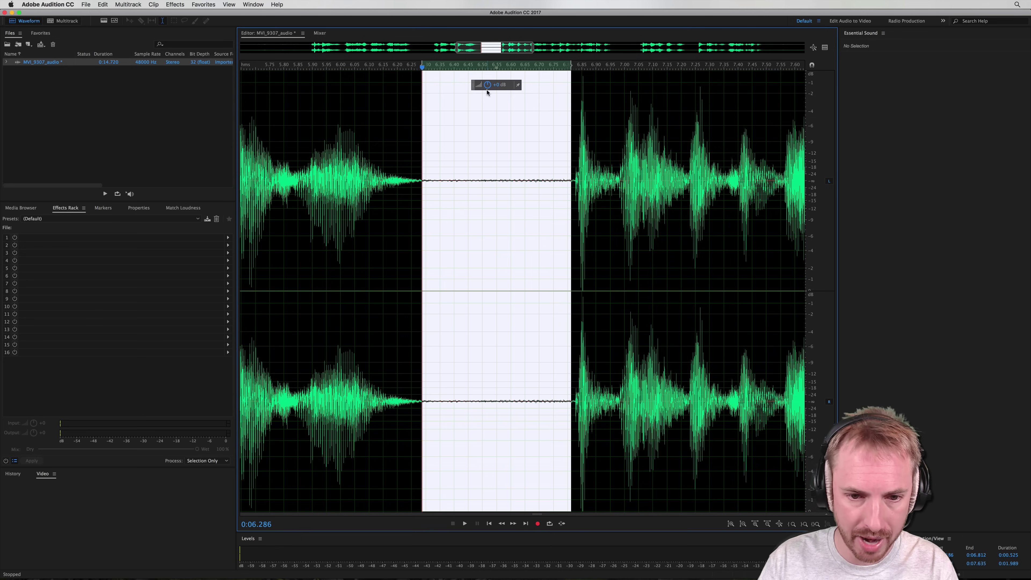
Capture a noise print from the selected gap via Noise Reduction / Restoration.
{"action": "left_click", "coordinate": [175, 4]}
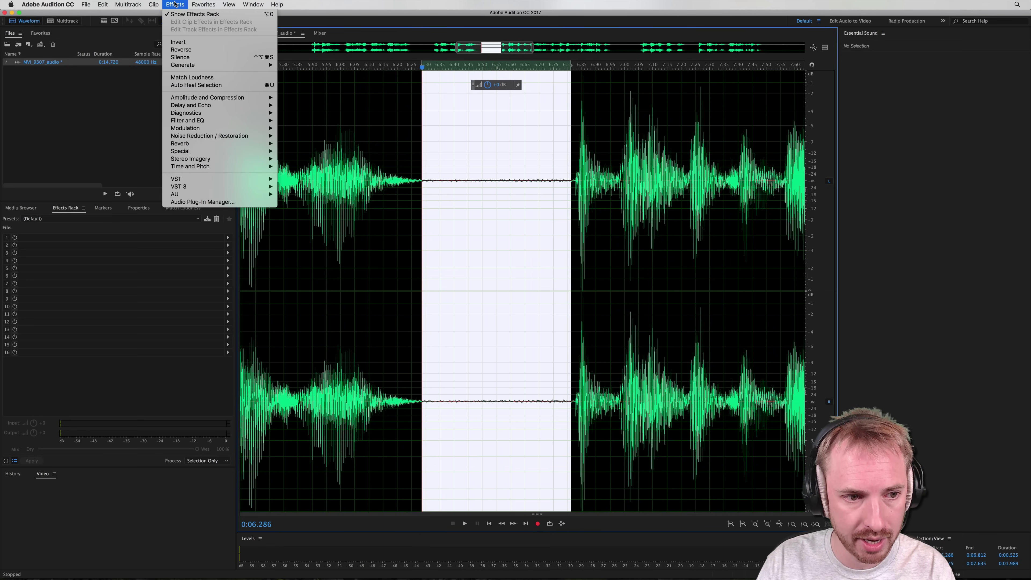
{"action": "mouse_move", "coordinate": [216, 135]}
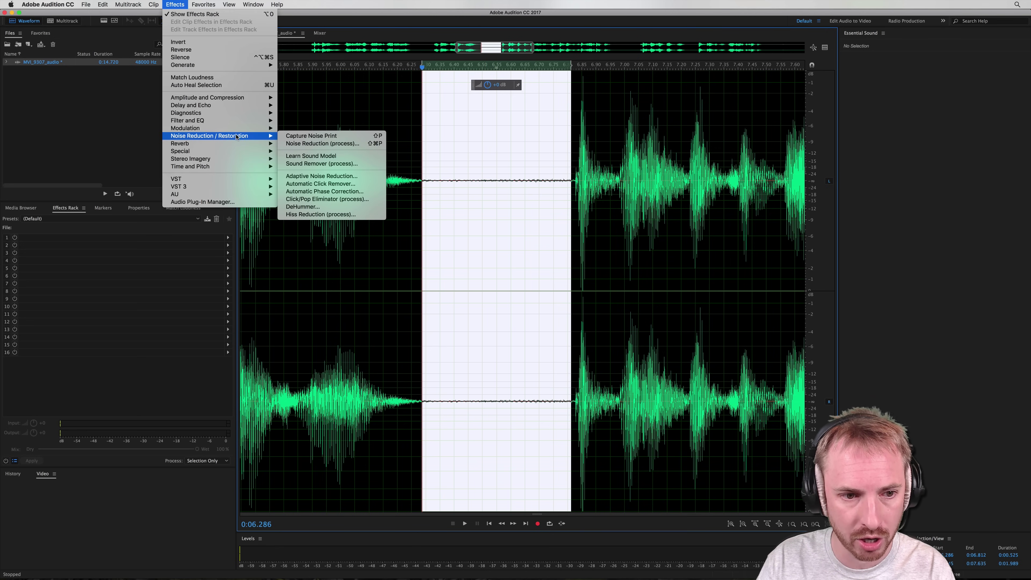
{"action": "left_click", "coordinate": [290, 135]}
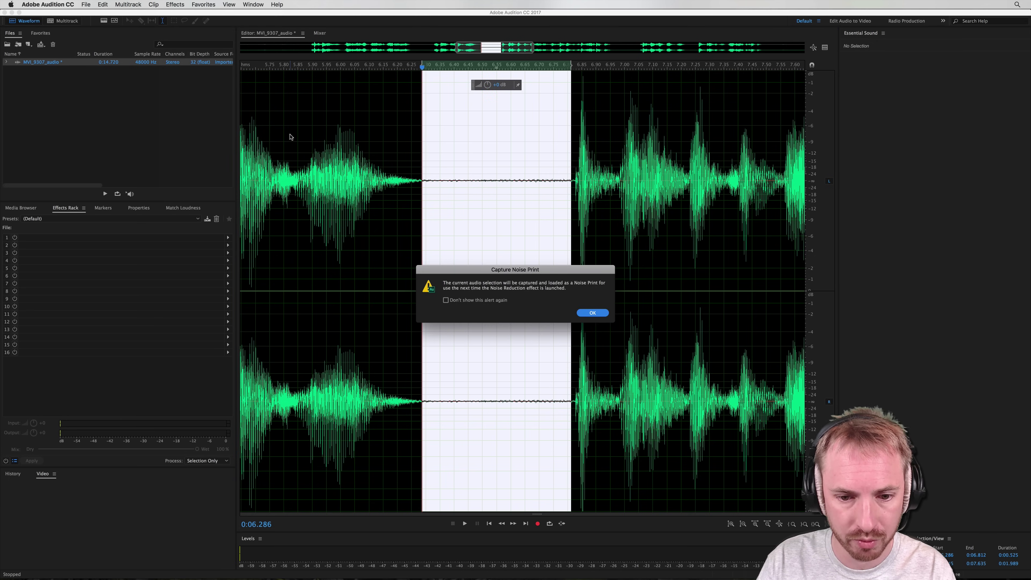
{"action": "left_click", "coordinate": [590, 313]}
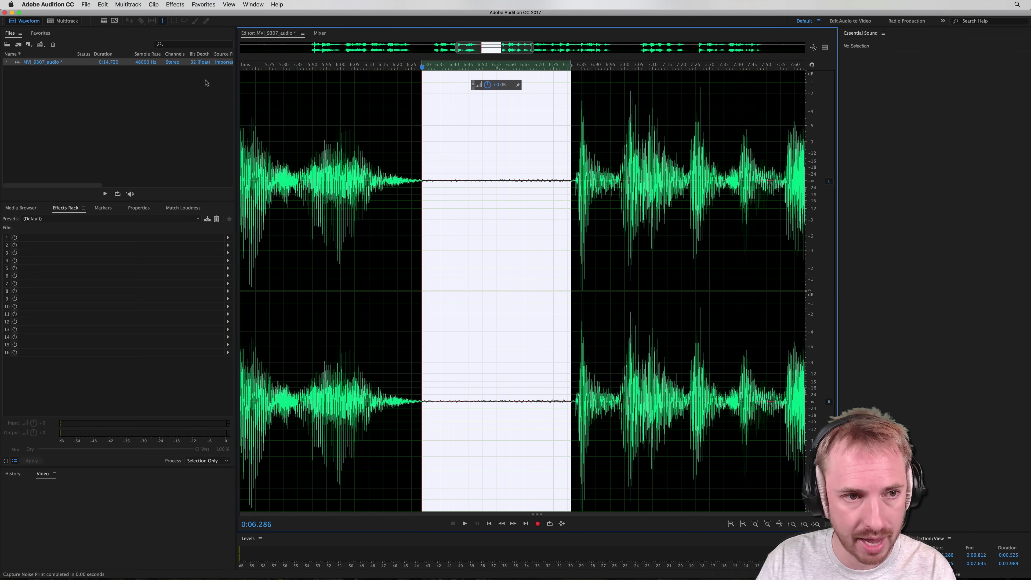
Open the Noise Reduction (process) effect.
{"action": "left_click", "coordinate": [178, 5]}
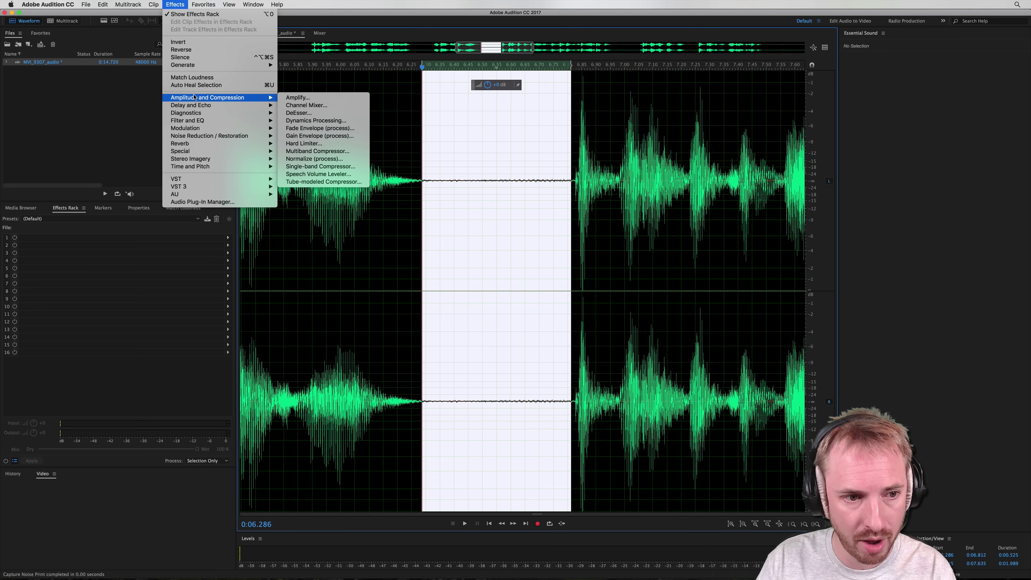
{"action": "mouse_move", "coordinate": [205, 135]}
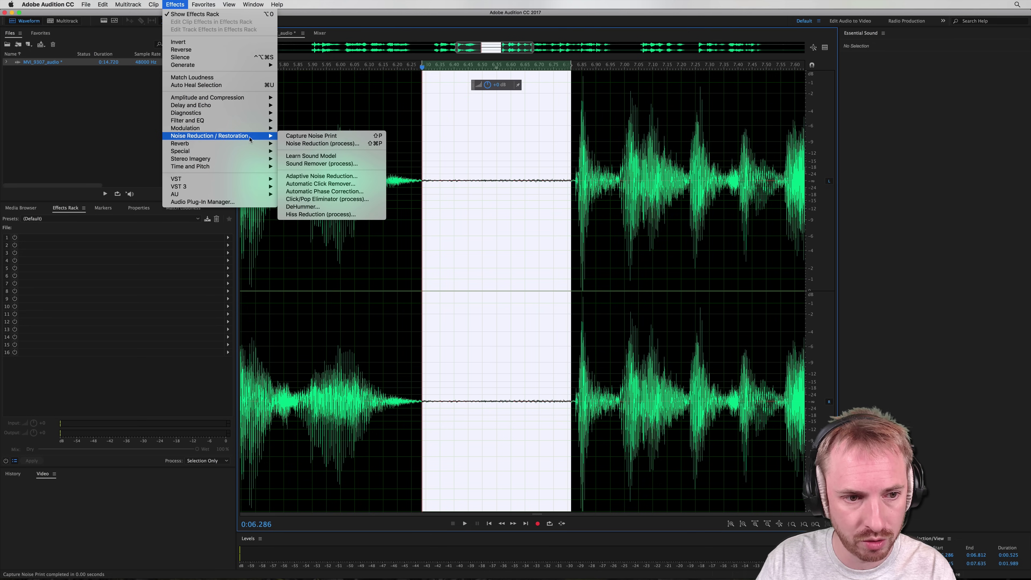
{"action": "left_click", "coordinate": [300, 137]}
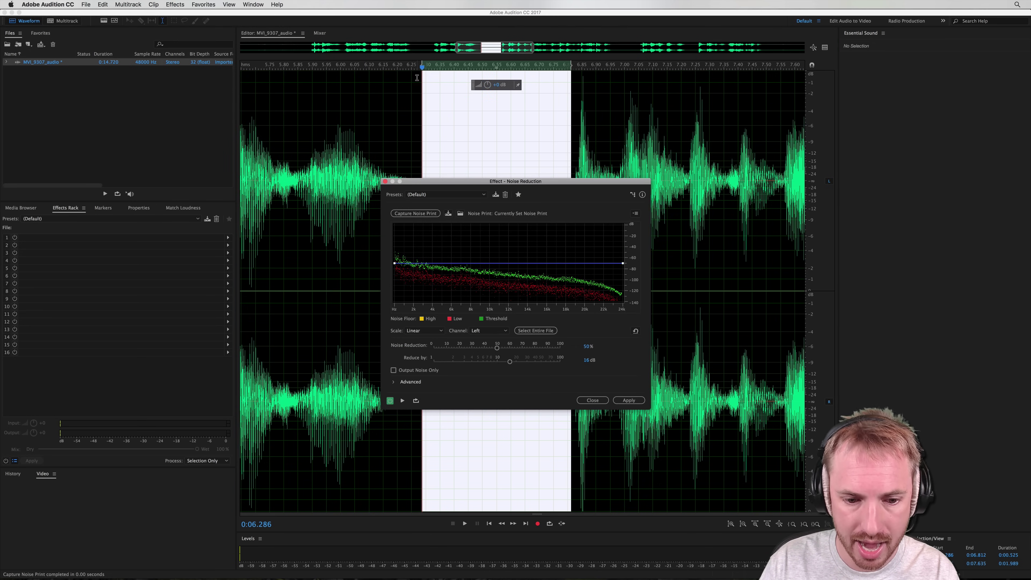
{"action": "scroll", "coordinate": [415, 64], "scroll_direction": "down", "scroll_amount": 5}
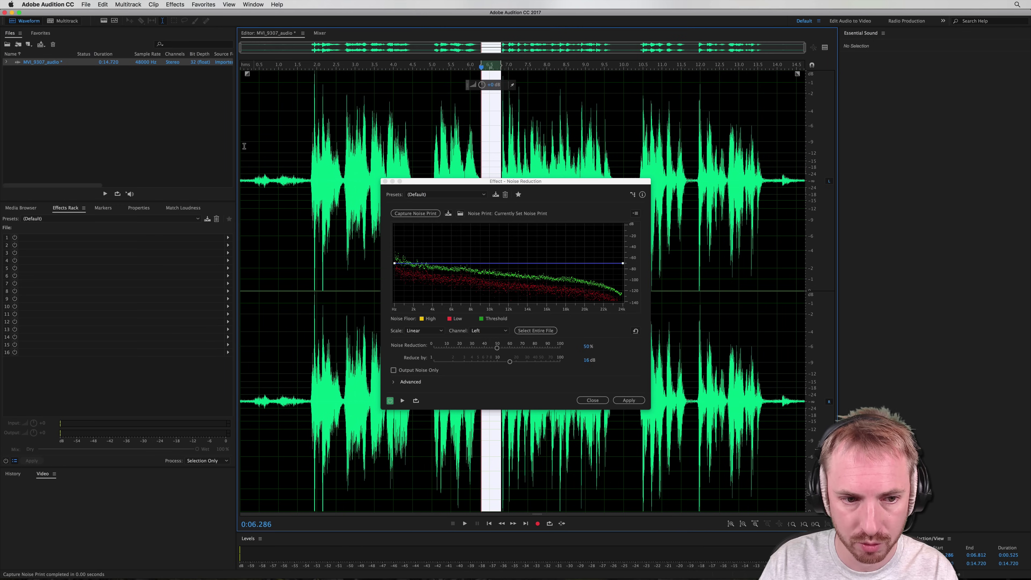
Select the whole file, preview it, and reposition the Noise Reduction window.
{"action": "key", "text": "super+a"}
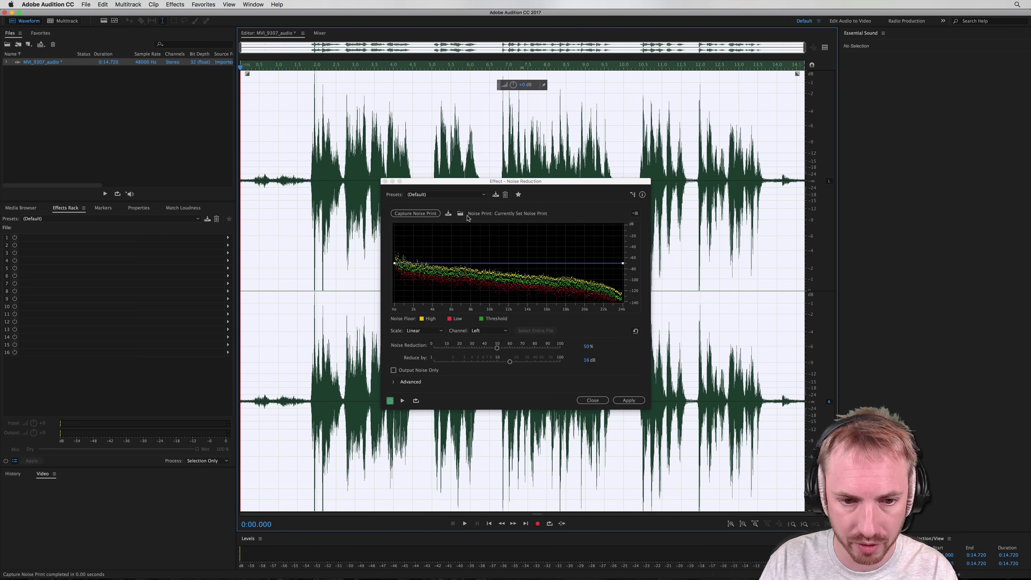
{"action": "key", "text": "space"}
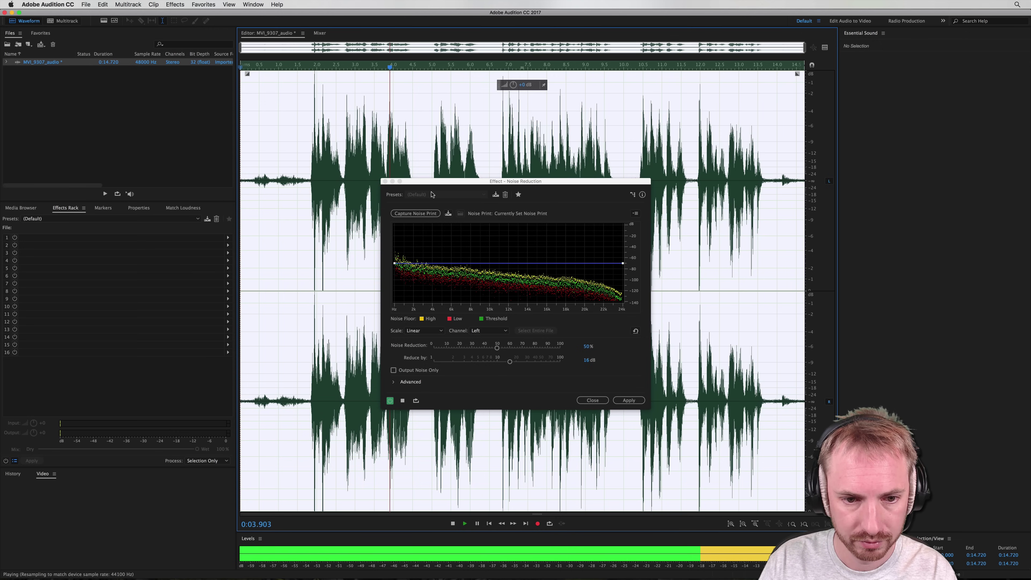
{"action": "key", "text": "space"}
{"action": "left_click_drag", "start_coordinate": [442, 181], "coordinate": [564, 151]}
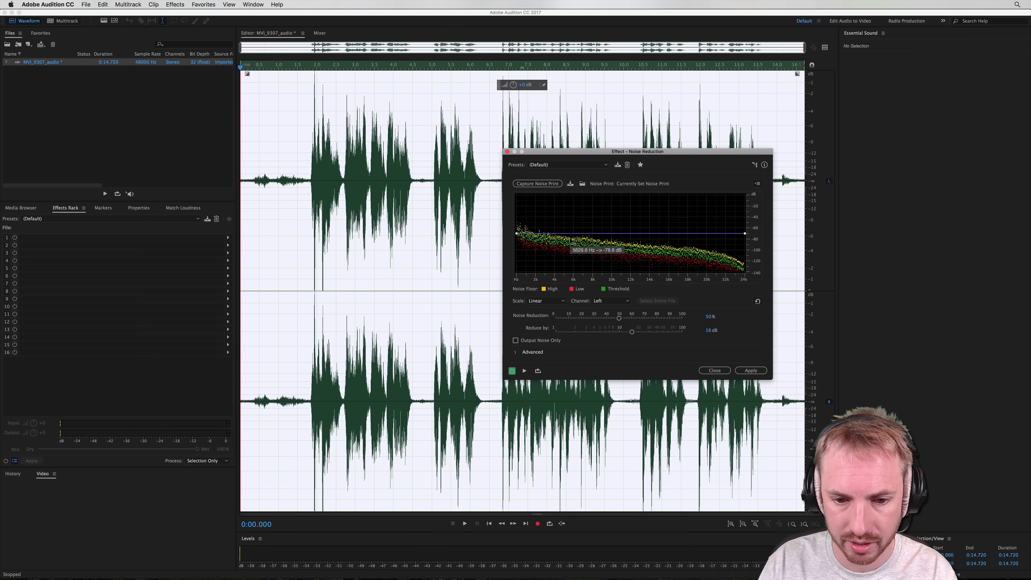
Set Noise Reduction to 73% and Reduce by to 15 dB while previewing.
{"action": "left_click_drag", "start_coordinate": [626, 318], "coordinate": [645, 319]}
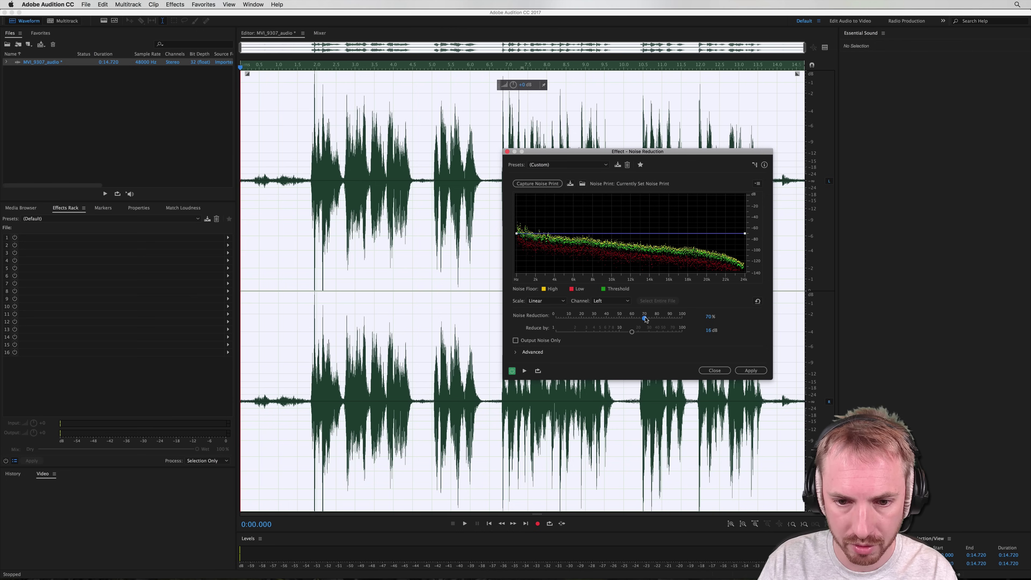
{"action": "key", "text": "space"}
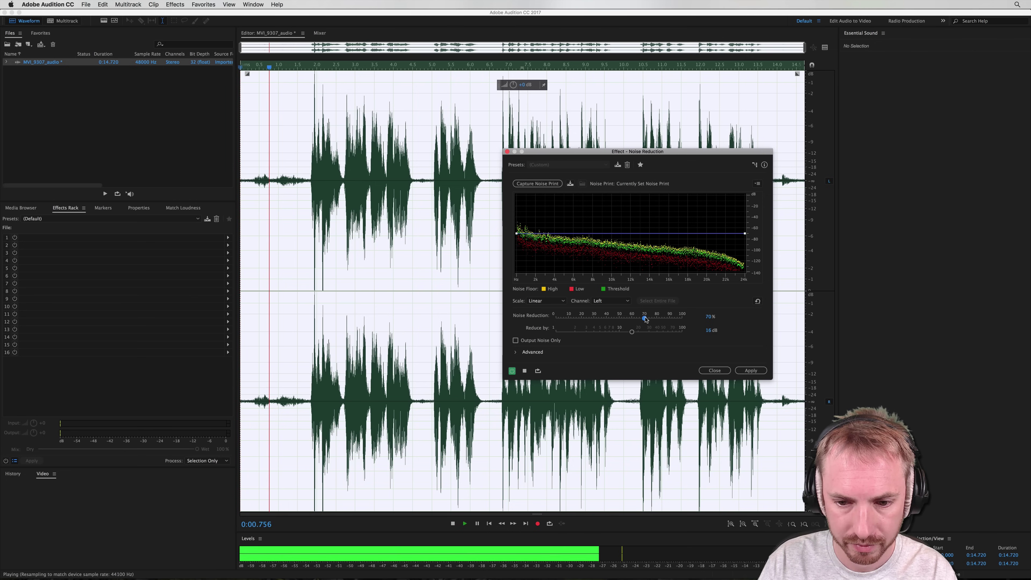
{"action": "left_click_drag", "start_coordinate": [645, 319], "coordinate": [648, 320]}
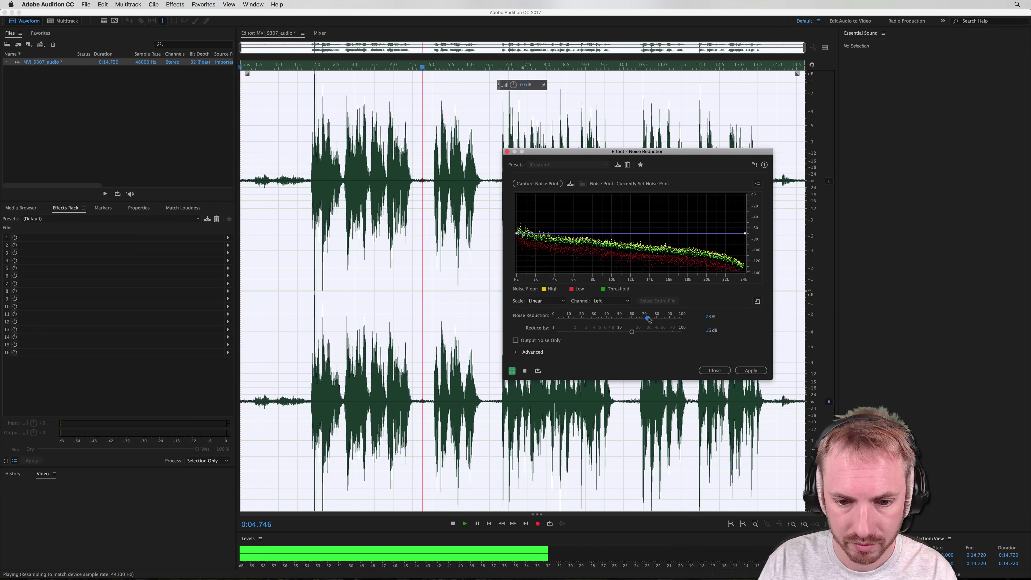
{"action": "left_click", "coordinate": [632, 332]}
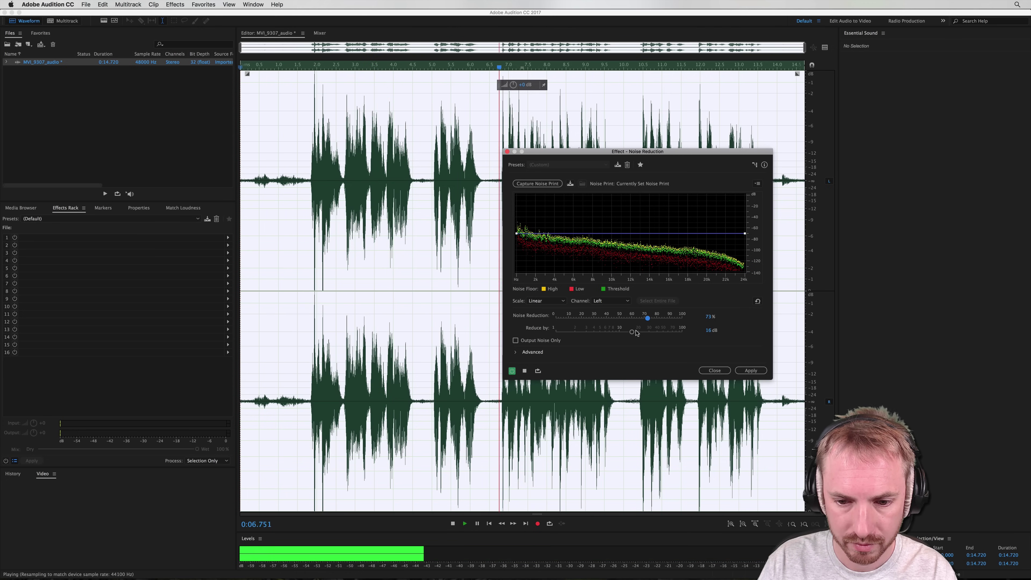
{"action": "left_click_drag", "start_coordinate": [630, 334], "coordinate": [629, 334]}
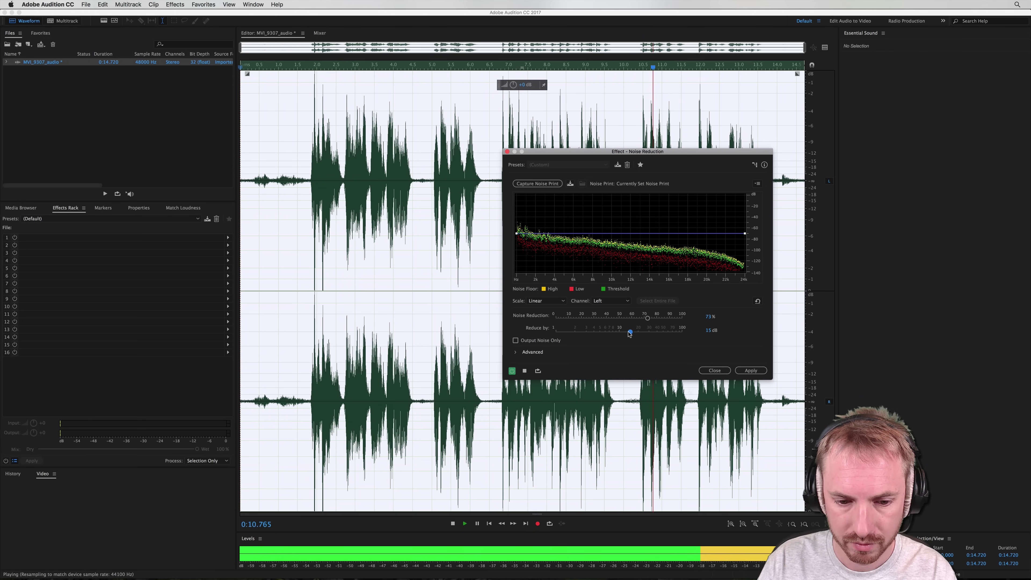
{"action": "key", "text": "space"}
Preview from 3.6 s, comparing the effect bypassed and enabled.
{"action": "left_click", "coordinate": [381, 175]}
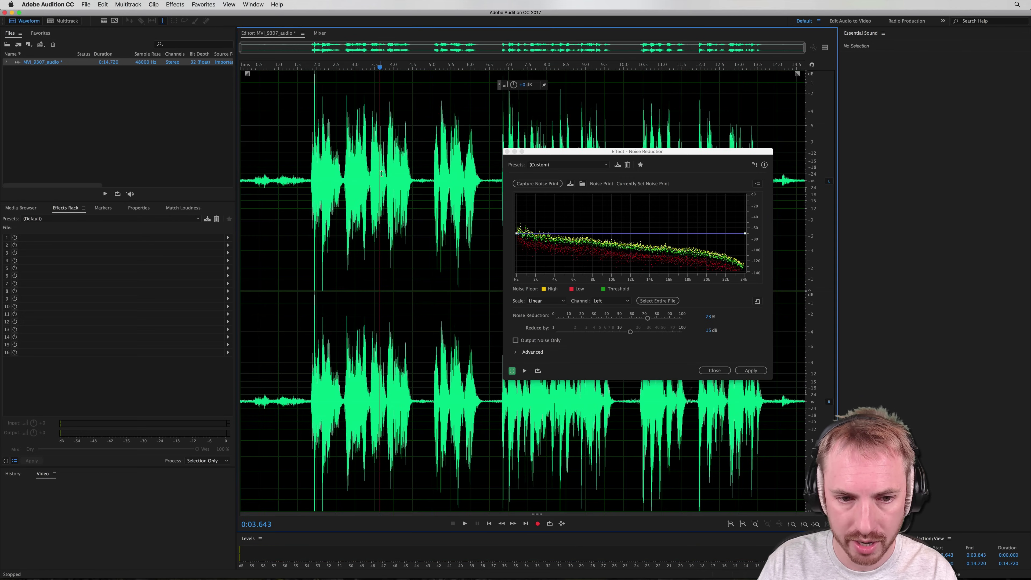
{"action": "key", "text": "space"}
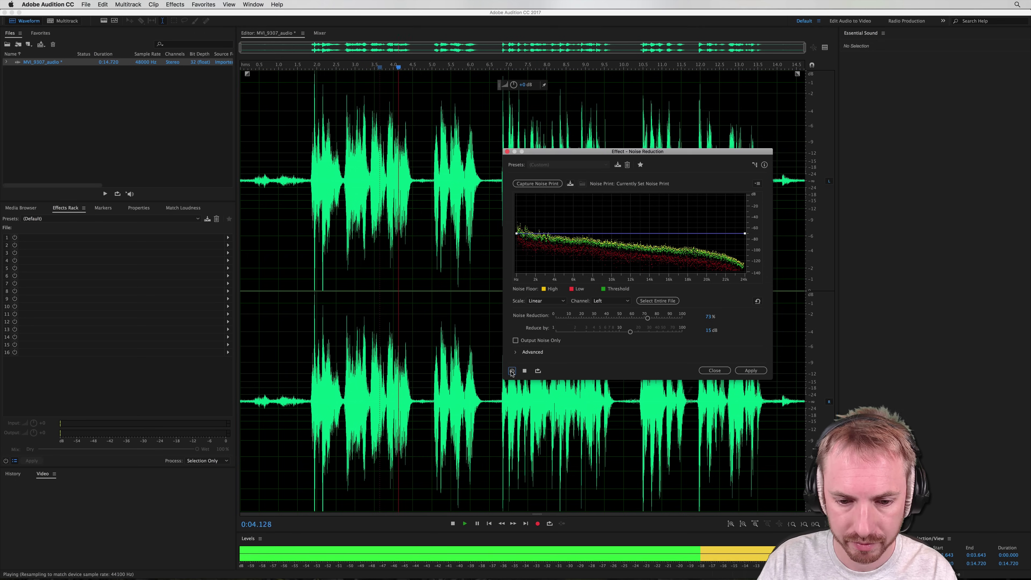
{"action": "left_click", "coordinate": [512, 371]}
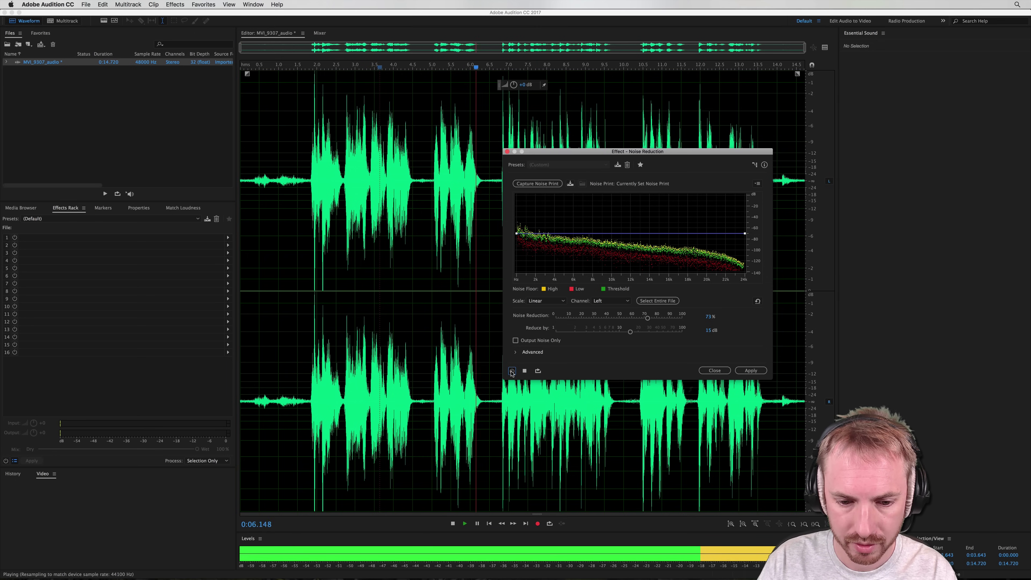
{"action": "left_click", "coordinate": [512, 370]}
{"action": "key", "text": "space"}
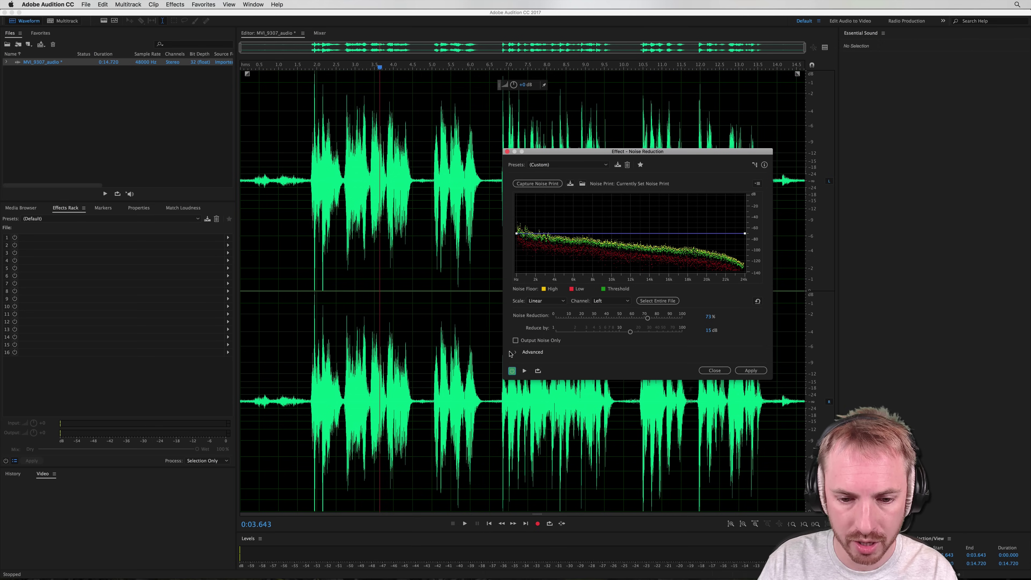
Expand Advanced settings and raise Spectral Decay Rate to 100%, previewing the result.
{"action": "left_click", "coordinate": [516, 352]}
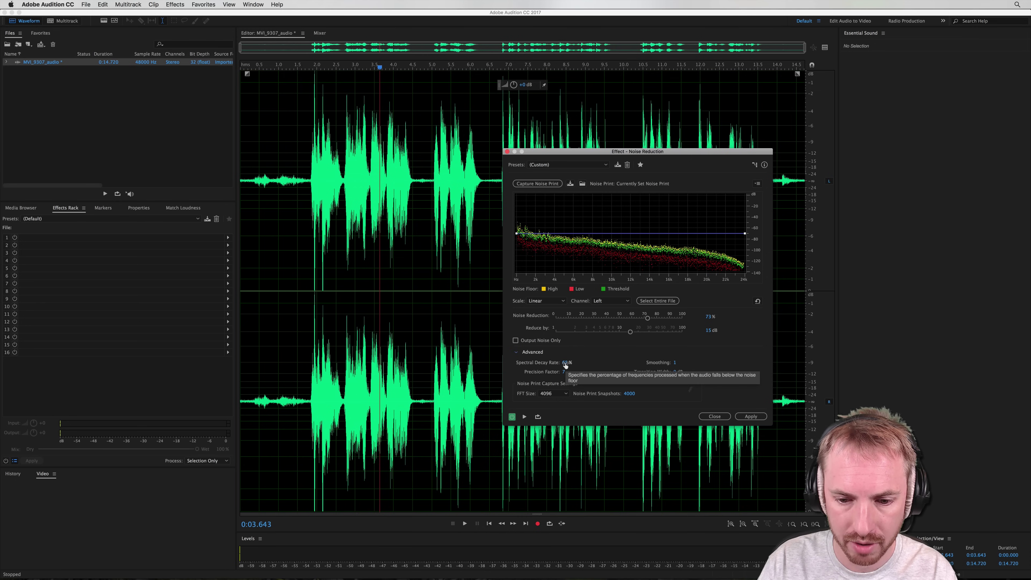
{"action": "left_click_drag", "start_coordinate": [566, 364], "coordinate": [571, 310]}
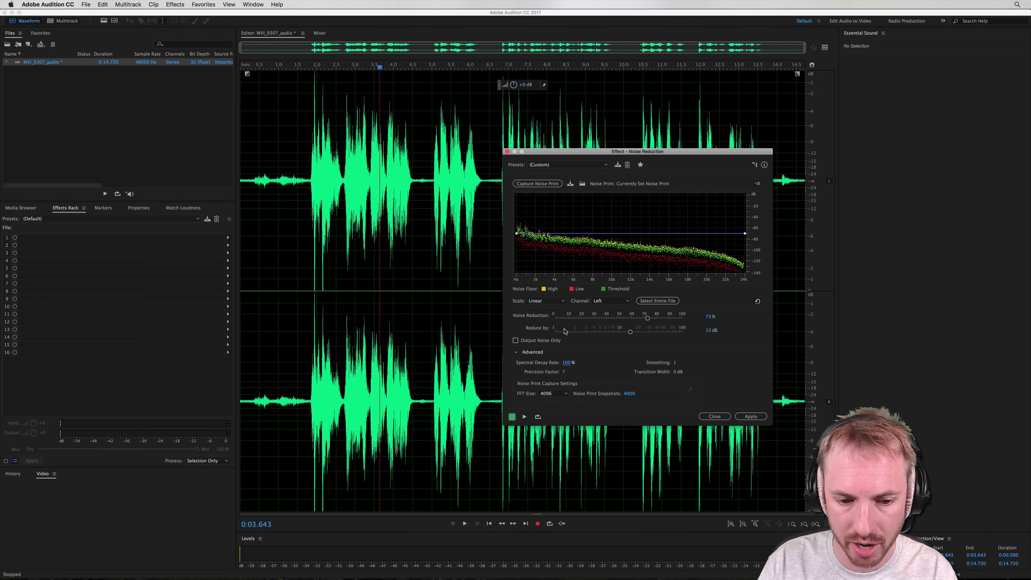
{"action": "key", "text": "space"}
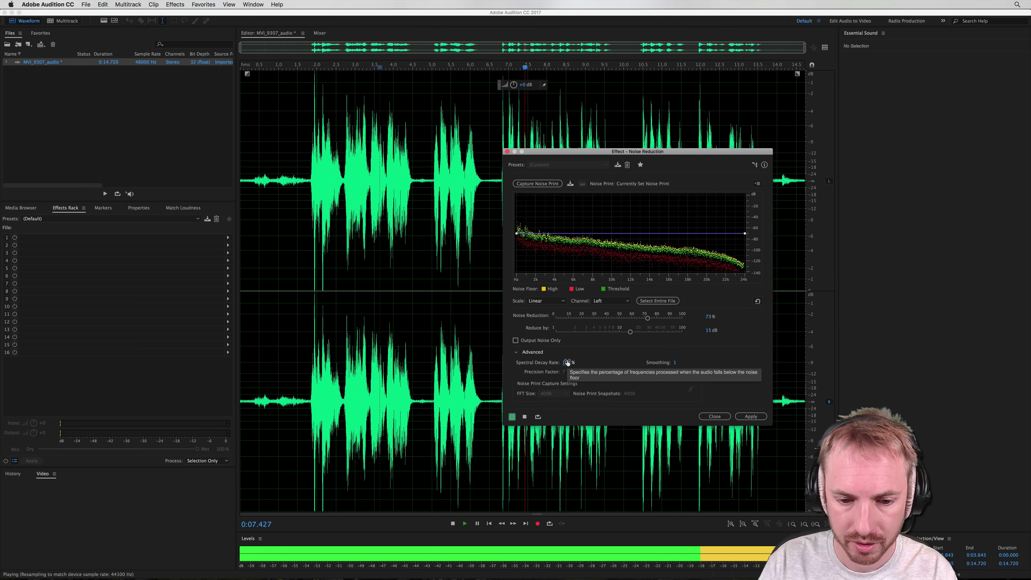
{"action": "key", "text": "space"}
Lower the Spectral Decay Rate, preview, and show the Spectral Frequency Display.
{"action": "left_click_drag", "start_coordinate": [567, 362], "coordinate": [568, 385]}
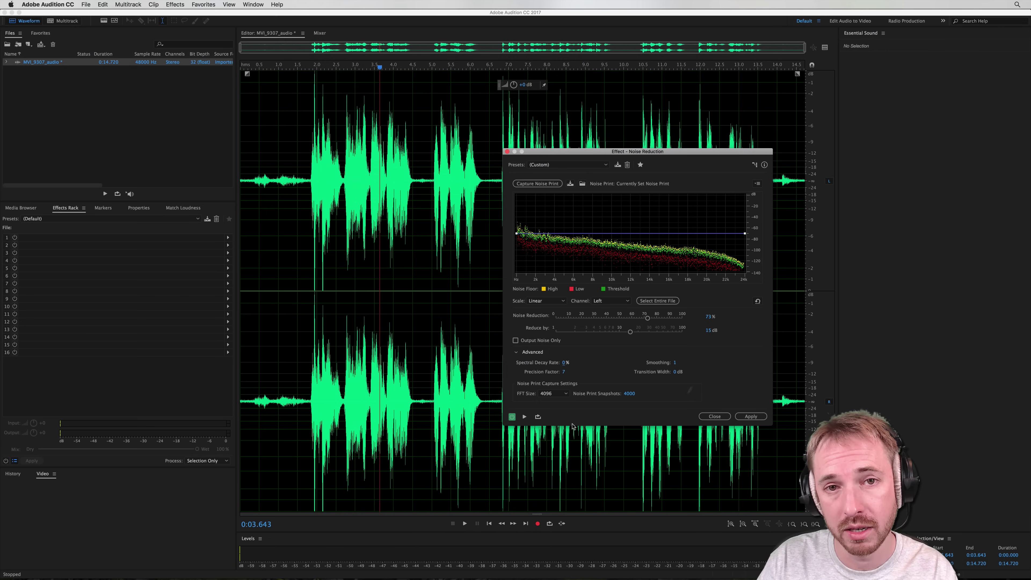
{"action": "key", "text": "space"}
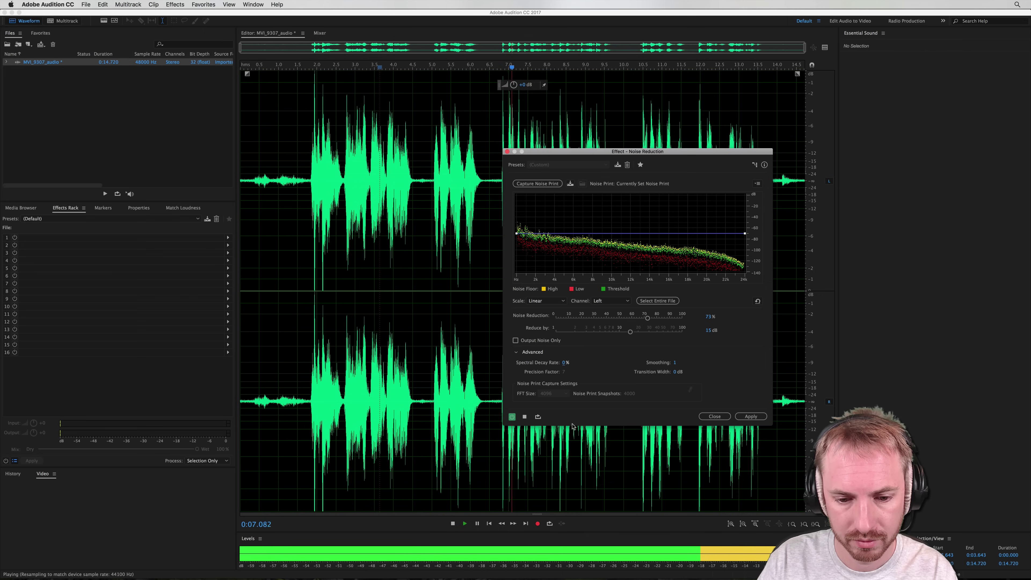
{"action": "key", "text": "space"}
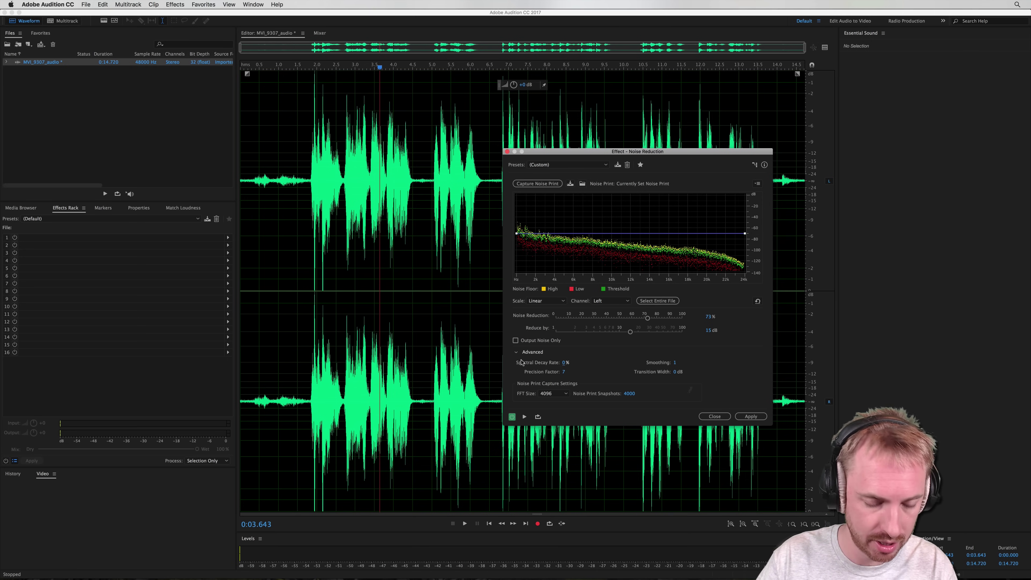
{"action": "key", "text": "shift+d"}
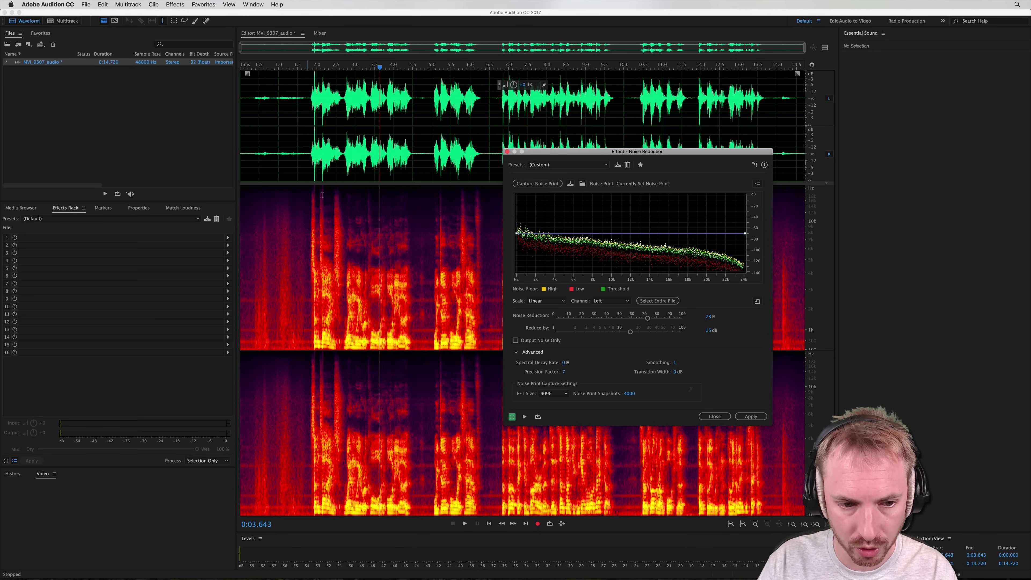
Play from about 1.75 s and preview the noise-reduced audio.
{"action": "left_click", "coordinate": [306, 156]}
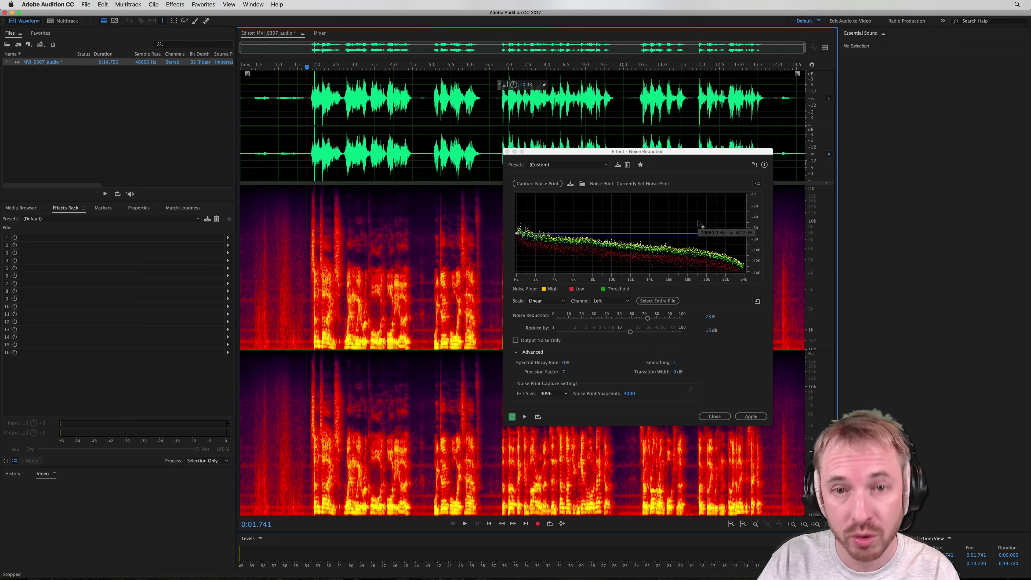
{"action": "key", "text": "space"}
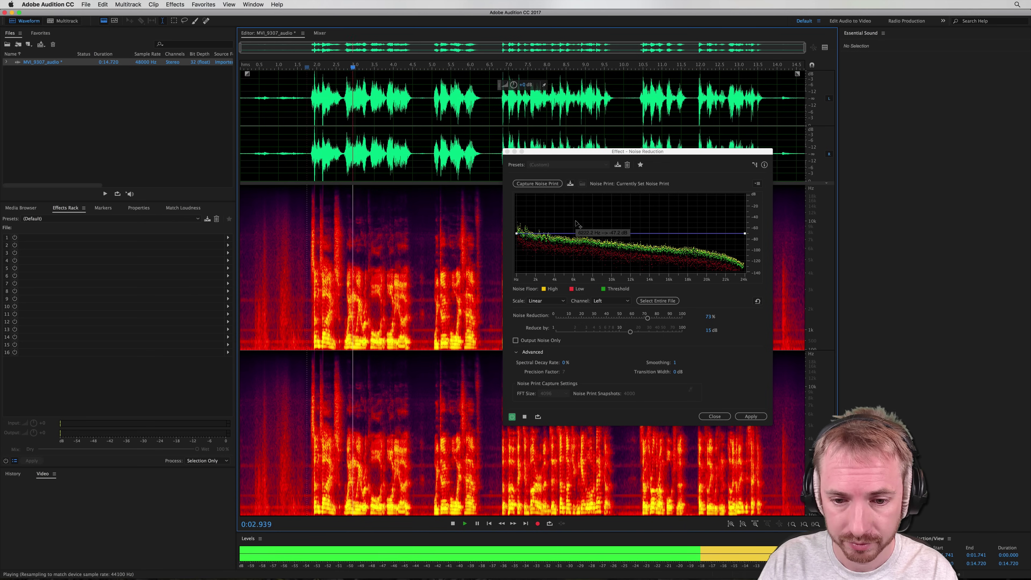
{"action": "key", "text": "space"}
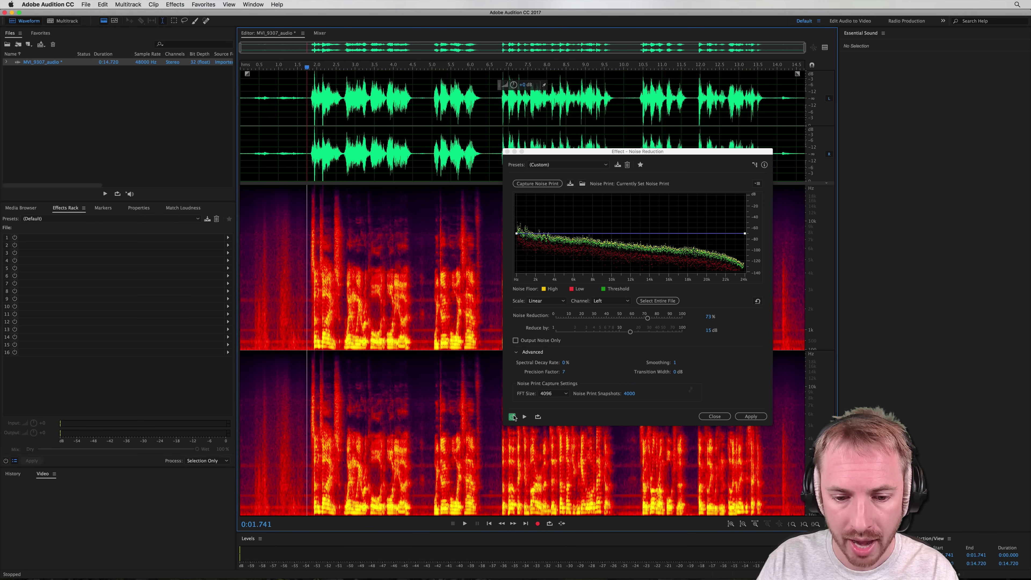
{"action": "left_click", "coordinate": [513, 416]}
{"action": "key", "text": "space"}
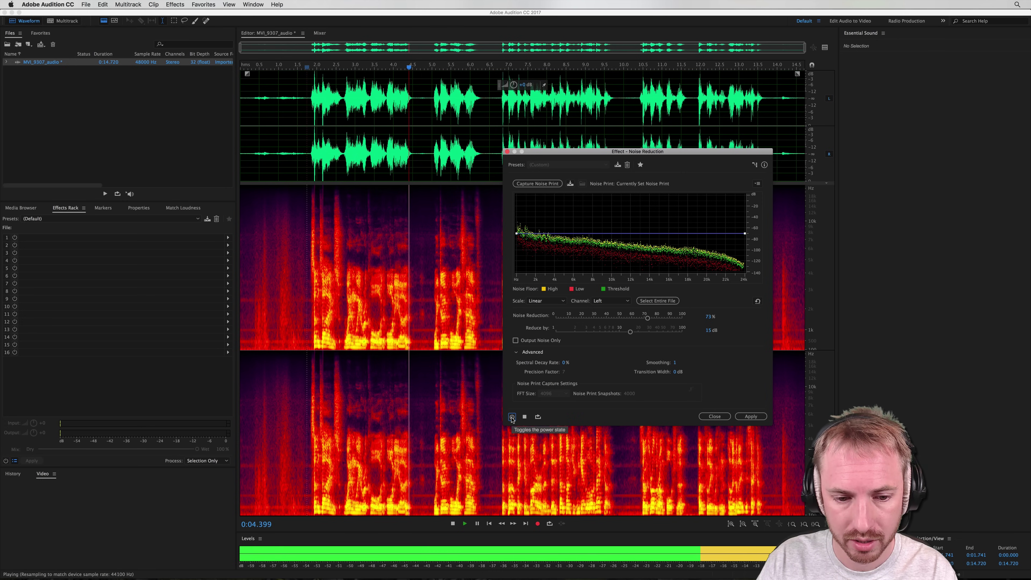
{"action": "key", "text": "space"}
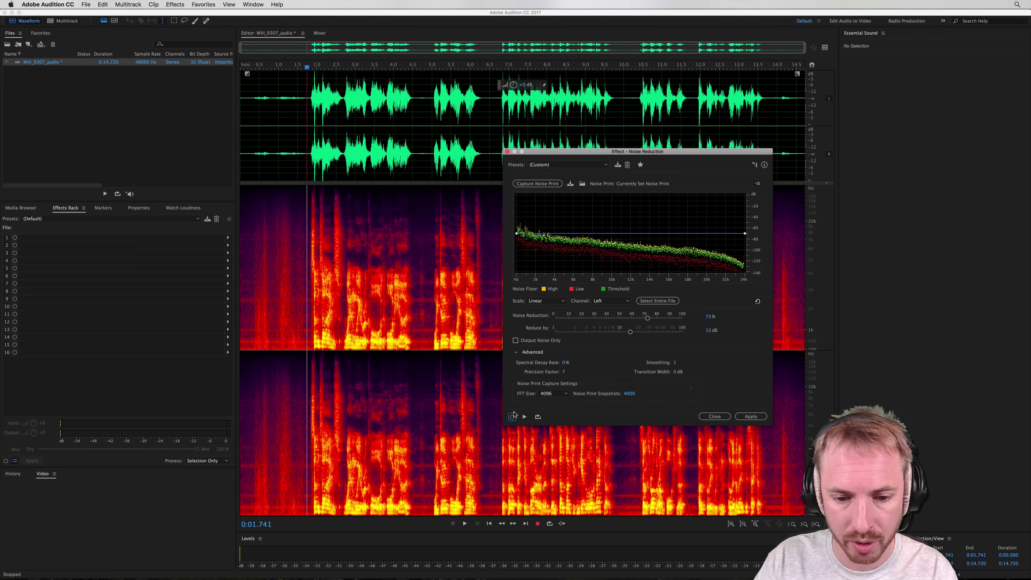
Compare before and after in the Preview Editor, then apply Noise Reduction.
{"action": "left_click", "coordinate": [826, 47]}
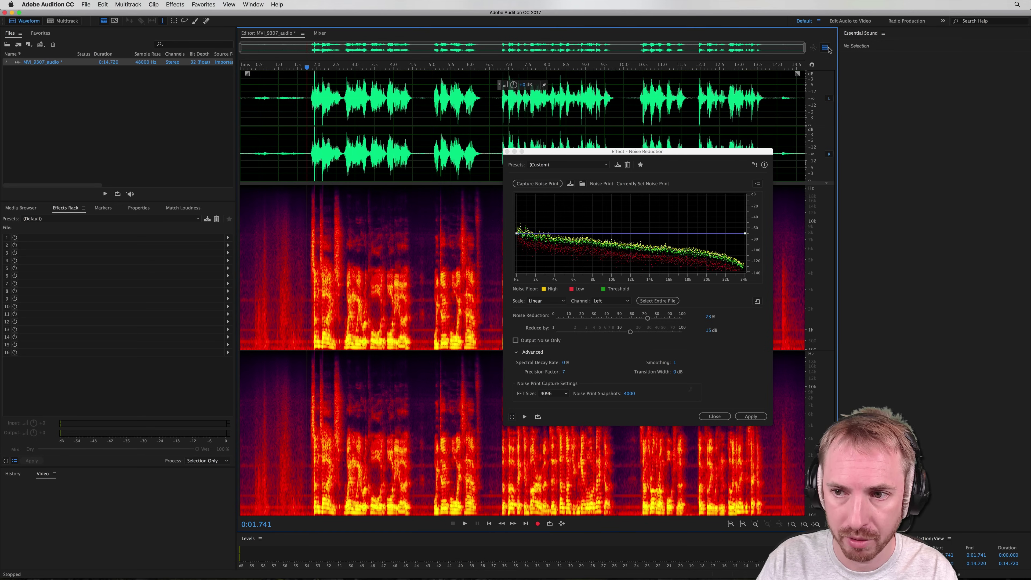
{"action": "left_click", "coordinate": [512, 417]}
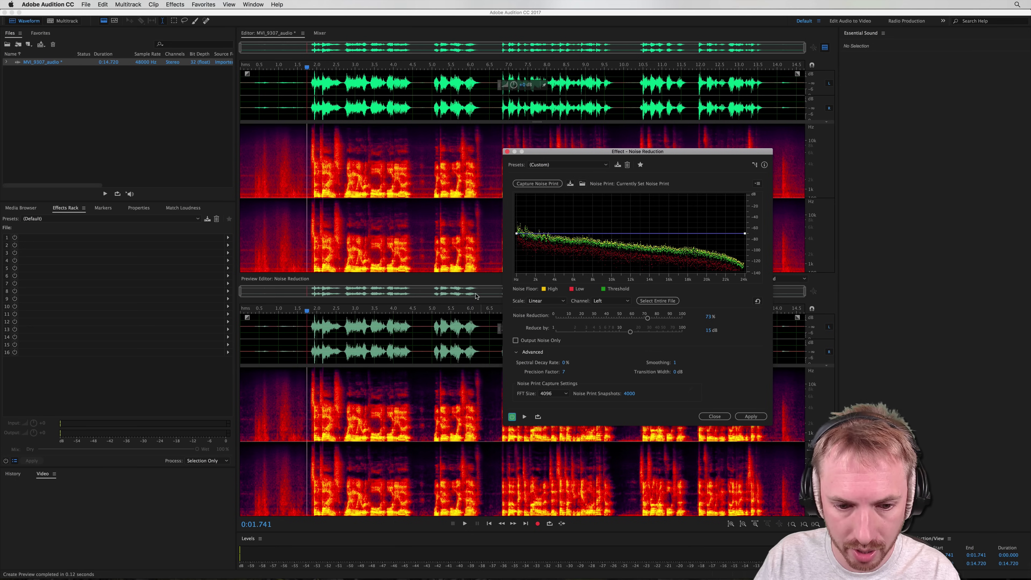
{"action": "left_click", "coordinate": [751, 417]}
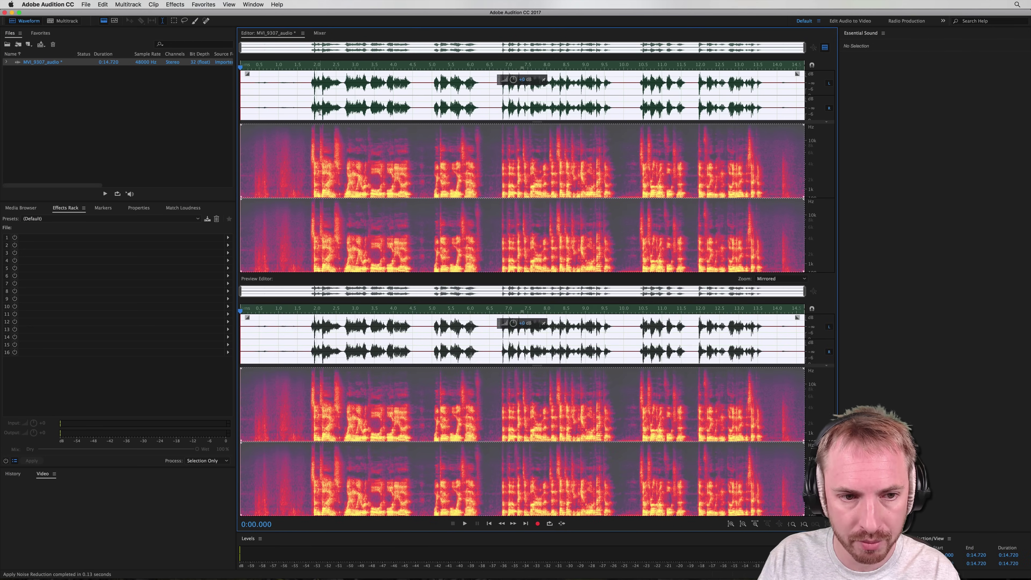
Play back the cleaned recording and select everything before speech starts at 1.79 s.
{"action": "left_click", "coordinate": [310, 107]}
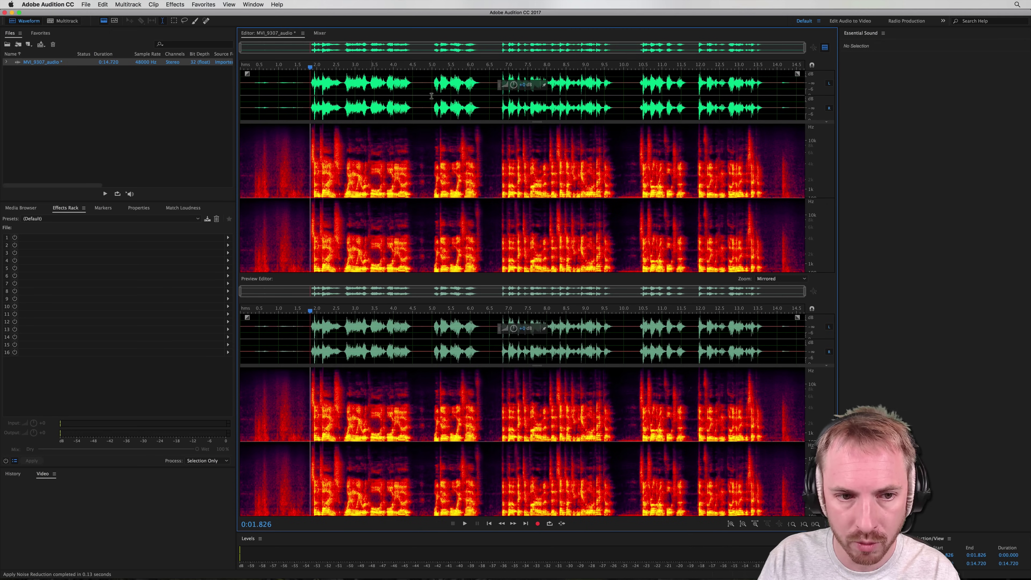
{"action": "left_click", "coordinate": [826, 48]}
{"action": "key", "text": "space"}
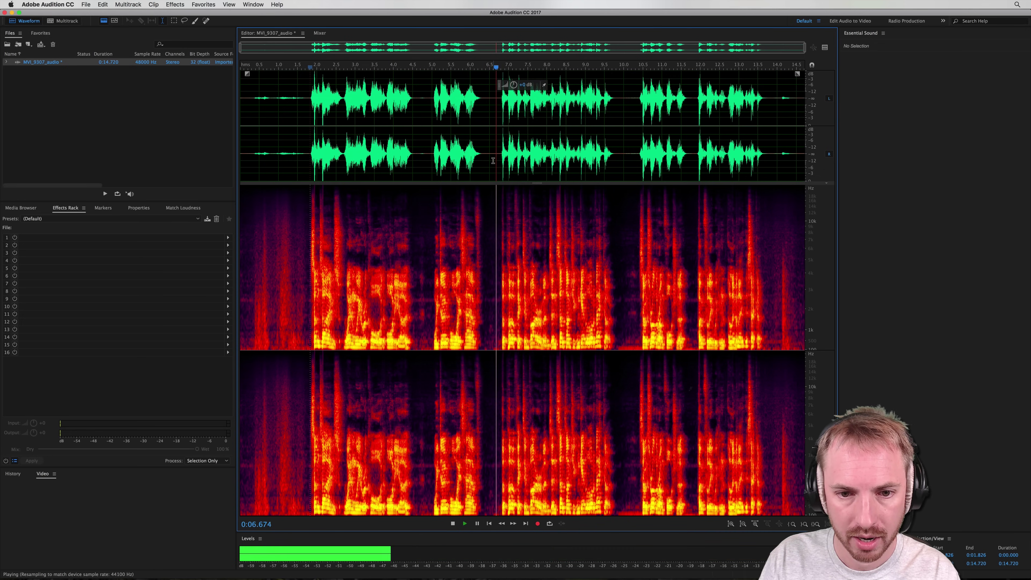
{"action": "key", "text": "space"}
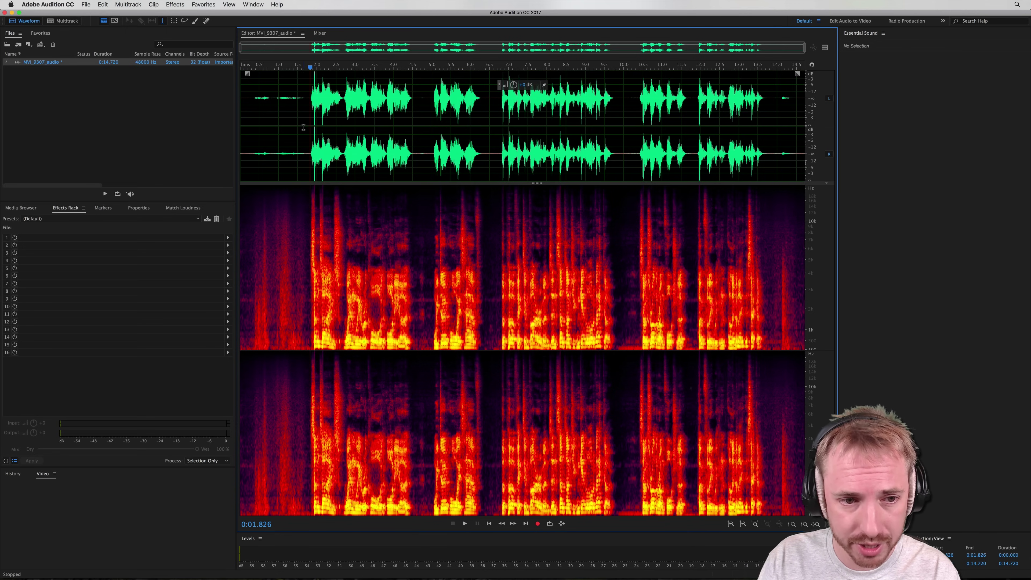
{"action": "left_click", "coordinate": [309, 121]}
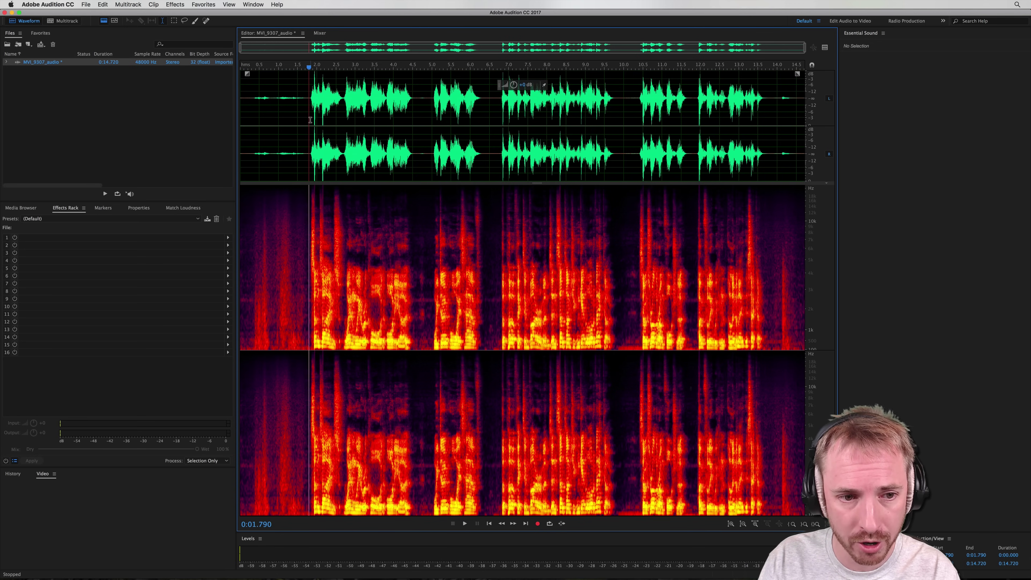
{"action": "key", "text": "shift+Home"}
Delete the silent lead-in and tail, leaving 12.144 s, and select the whole waveform.
{"action": "key", "text": "Delete"}
{"action": "left_click_drag", "start_coordinate": [772, 134], "coordinate": [843, 137]}
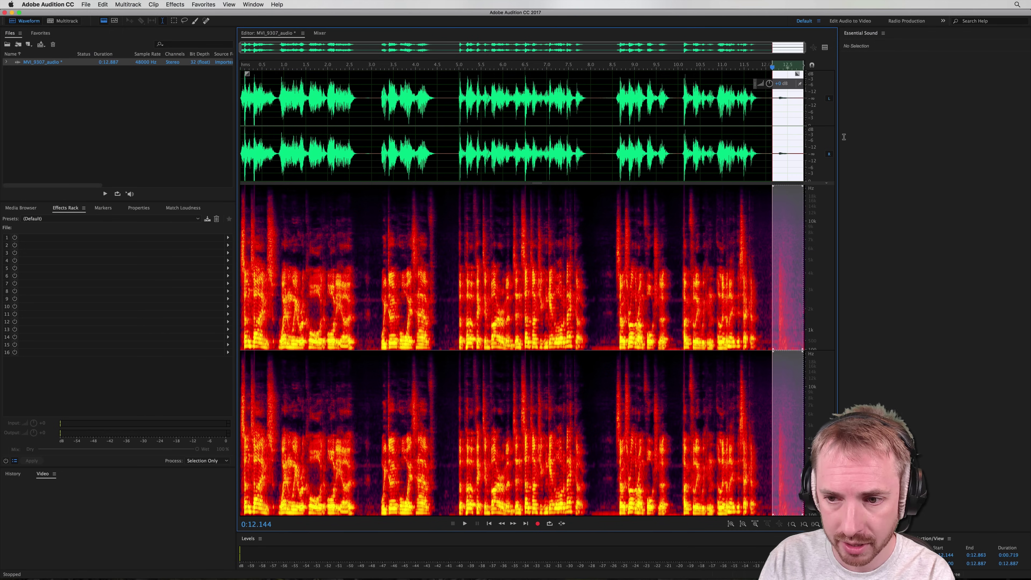
{"action": "key", "text": "Delete"}
{"action": "double_click", "coordinate": [286, 83]}
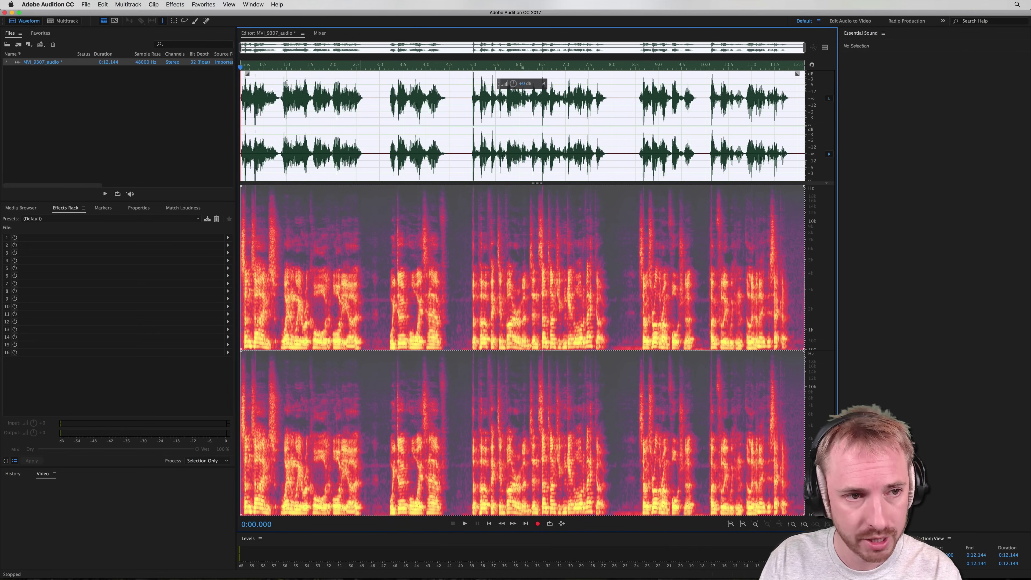
Open the Parametric Equalizer from Filter and EQ.
{"action": "left_click", "coordinate": [183, 8]}
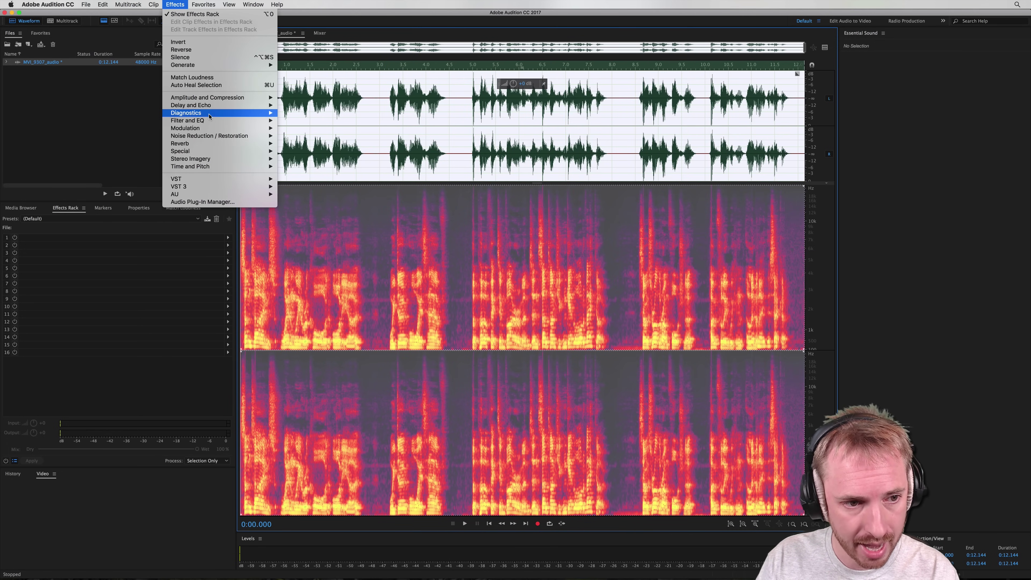
{"action": "mouse_move", "coordinate": [279, 118]}
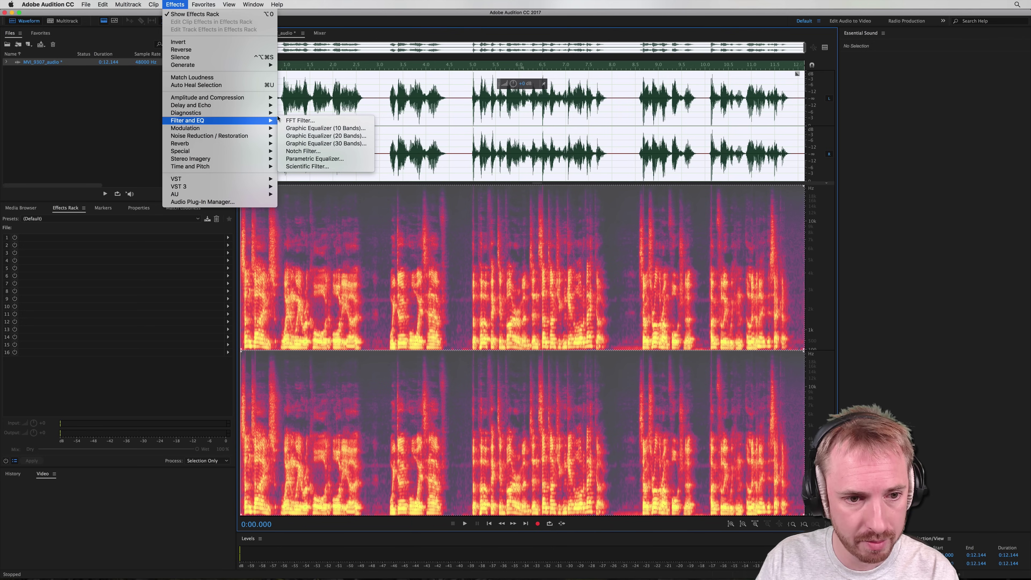
{"action": "left_click", "coordinate": [315, 159]}
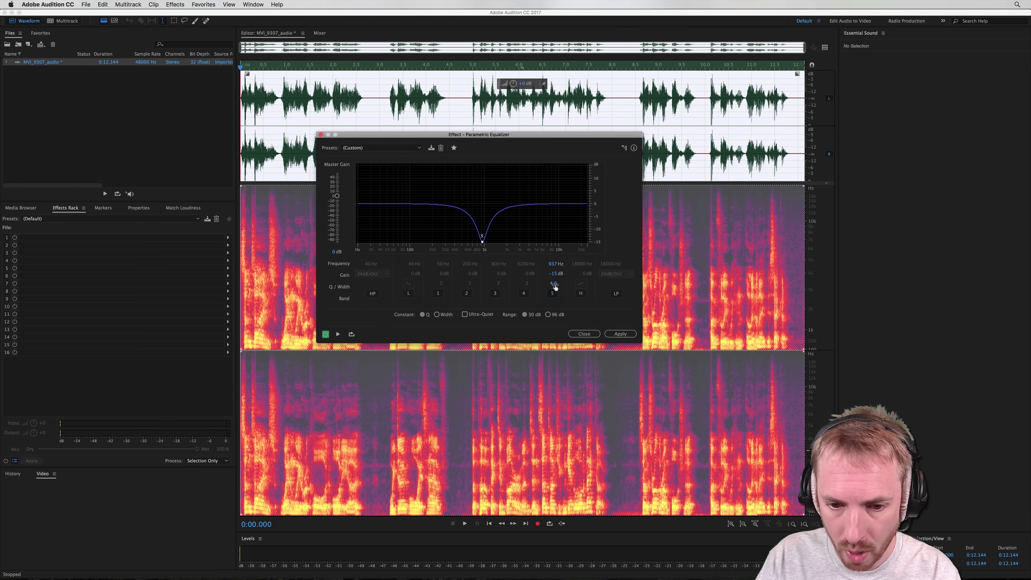
Narrow band 5 and sweep it as a boost while previewing to find the harsh tone.
{"action": "left_click_drag", "start_coordinate": [555, 286], "coordinate": [555, 252]}
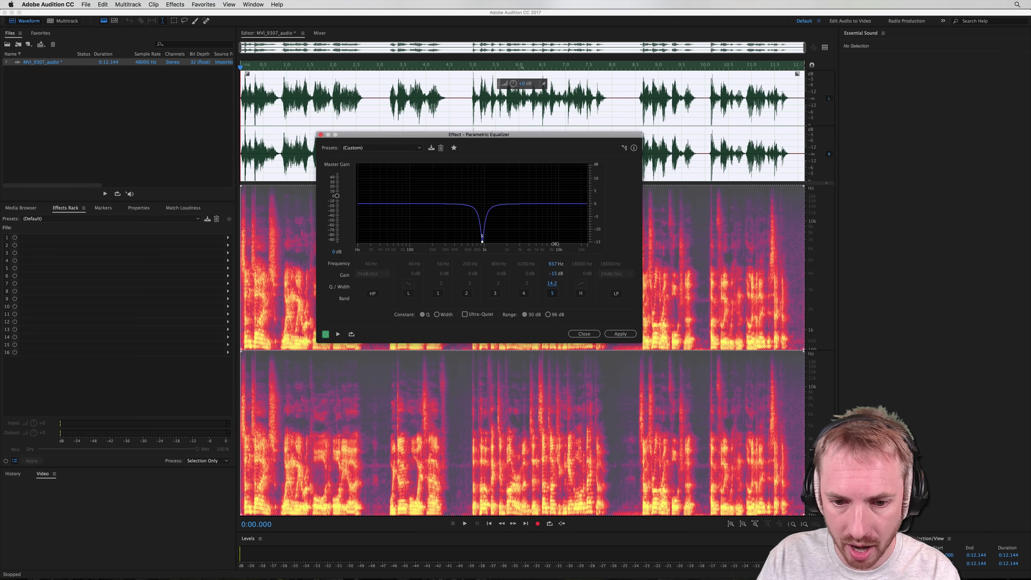
{"action": "left_click_drag", "start_coordinate": [486, 242], "coordinate": [523, 170]}
{"action": "key", "text": "space"}
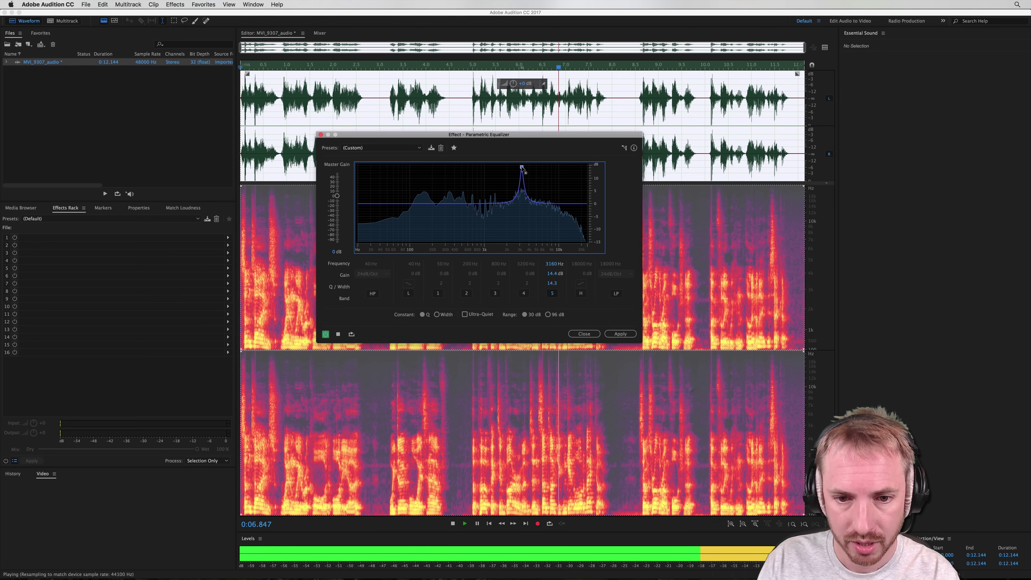
{"action": "key", "text": "space"}
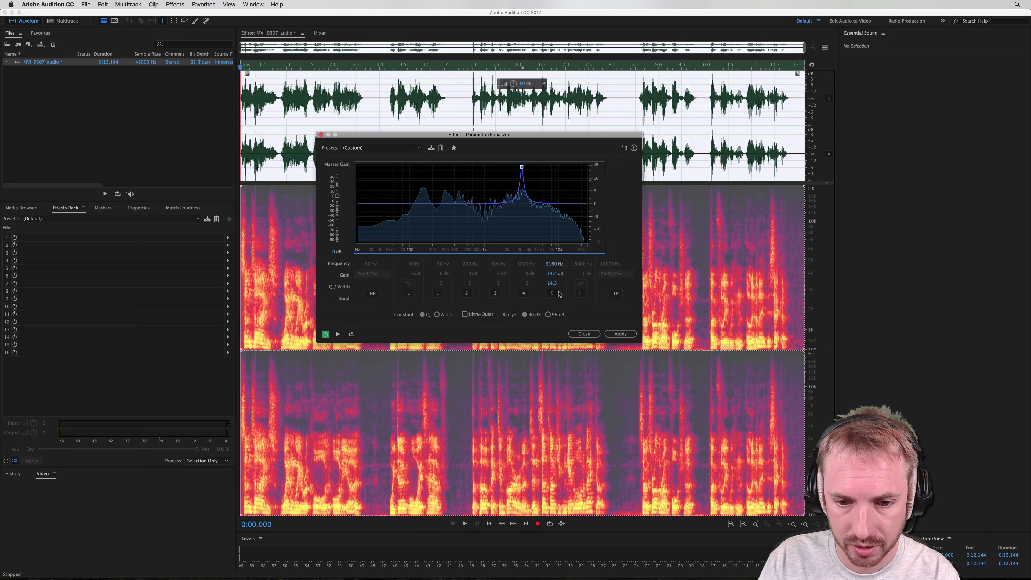
Set band 5 gain to −15 dB at 3160 Hz with Q 14.3 and preview.
{"action": "left_click", "coordinate": [552, 273]}
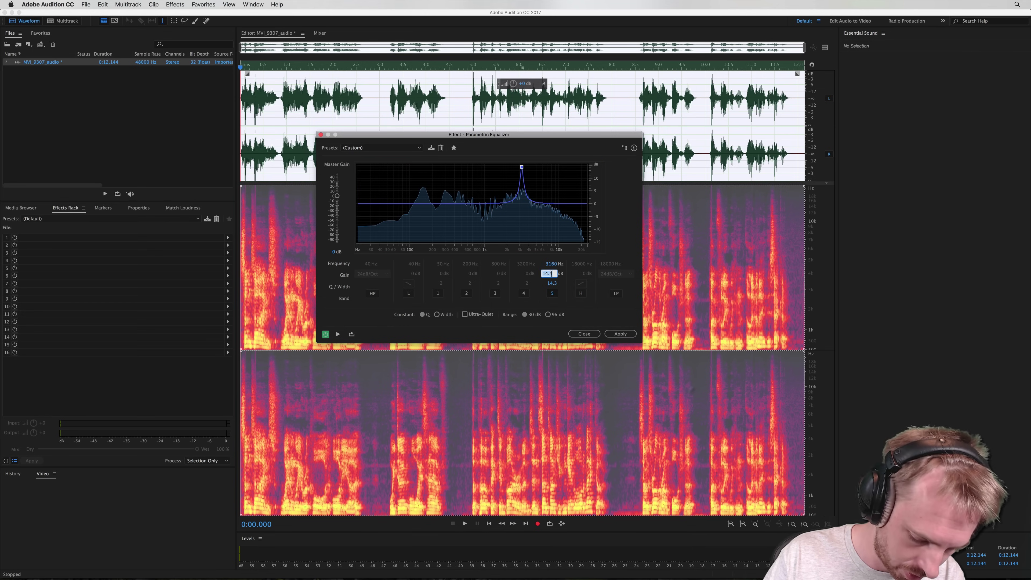
{"action": "type", "text": "-15"}
{"action": "key", "text": "Return"}
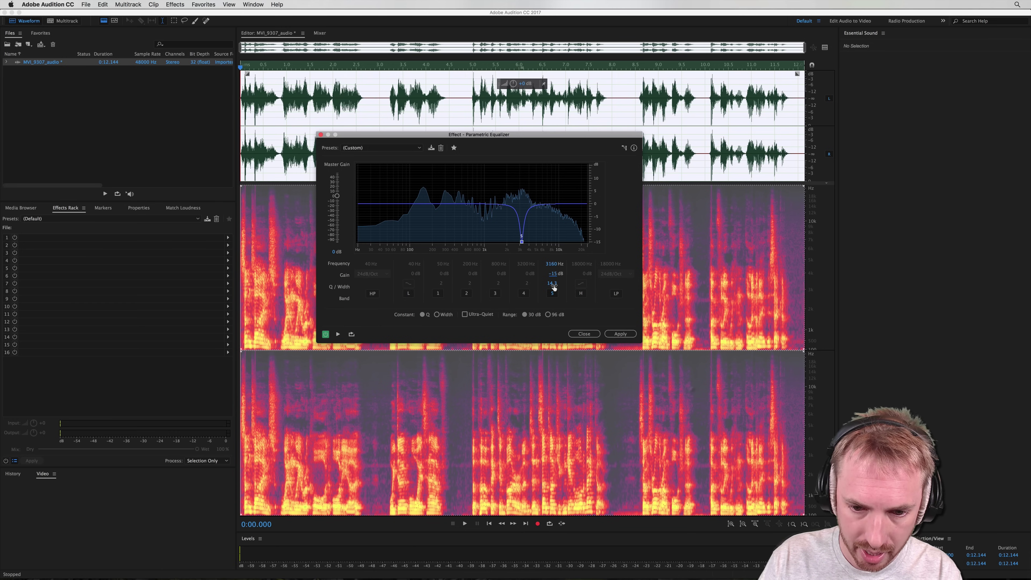
{"action": "key", "text": "space"}
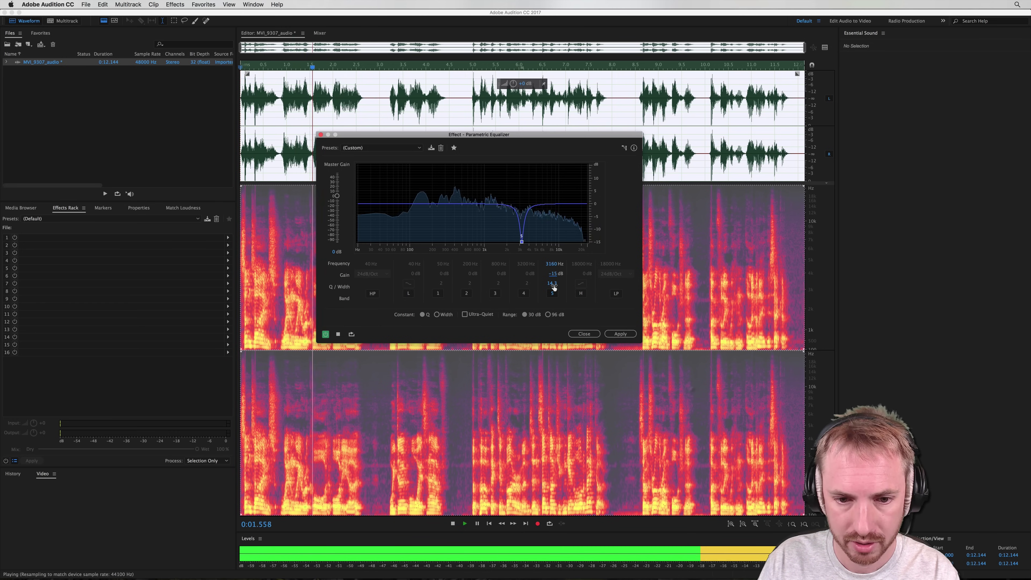
{"action": "key", "text": "space"}
{"action": "left_click", "coordinate": [553, 284]}
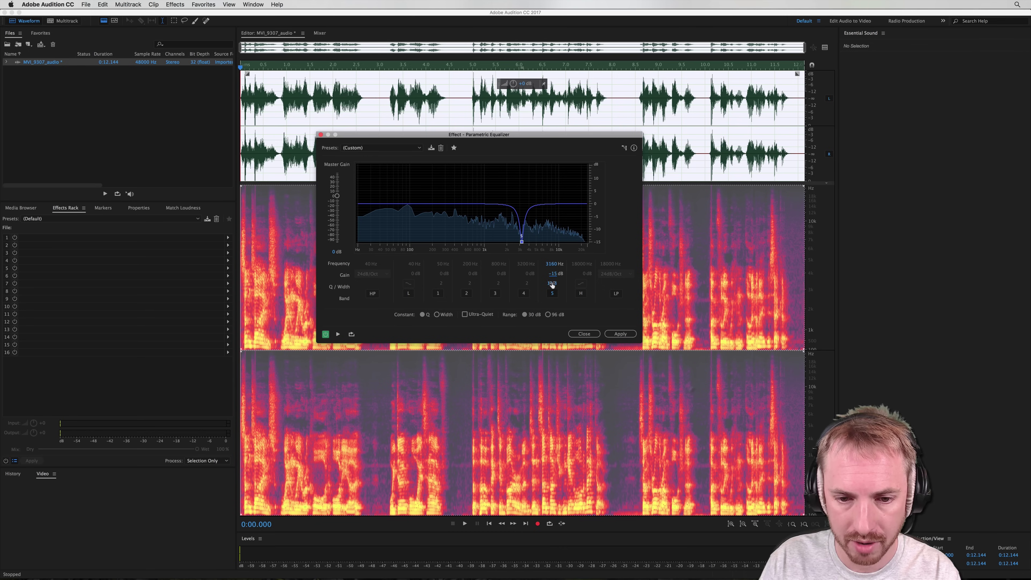
Enable band 4, narrow it, and sweep a strong boost while previewing to find the harsh frequency.
{"action": "left_click", "coordinate": [524, 293]}
{"action": "left_click_drag", "start_coordinate": [523, 203], "coordinate": [475, 199]}
{"action": "left_click_drag", "start_coordinate": [526, 285], "coordinate": [527, 261]}
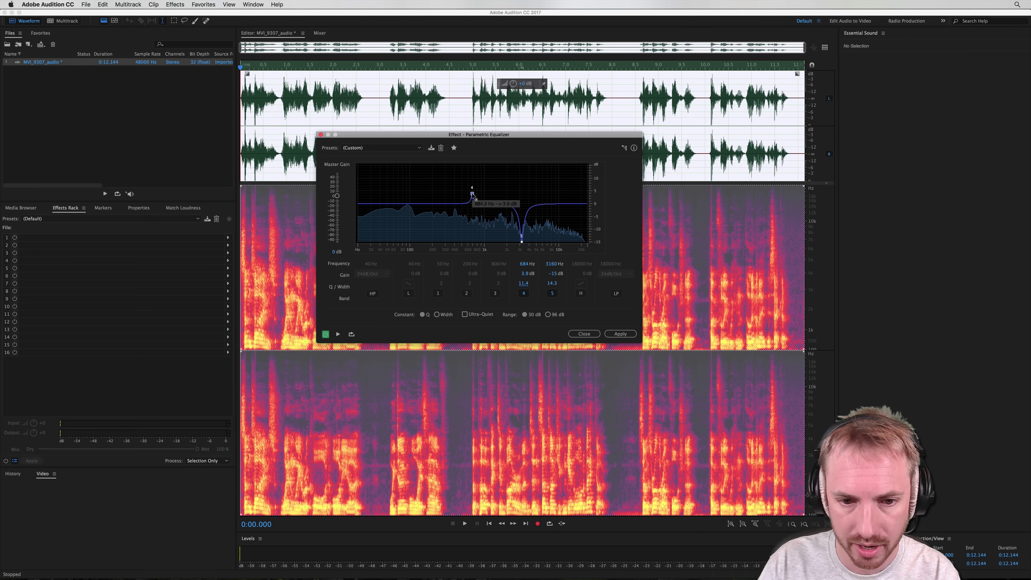
{"action": "left_click_drag", "start_coordinate": [472, 194], "coordinate": [451, 165]}
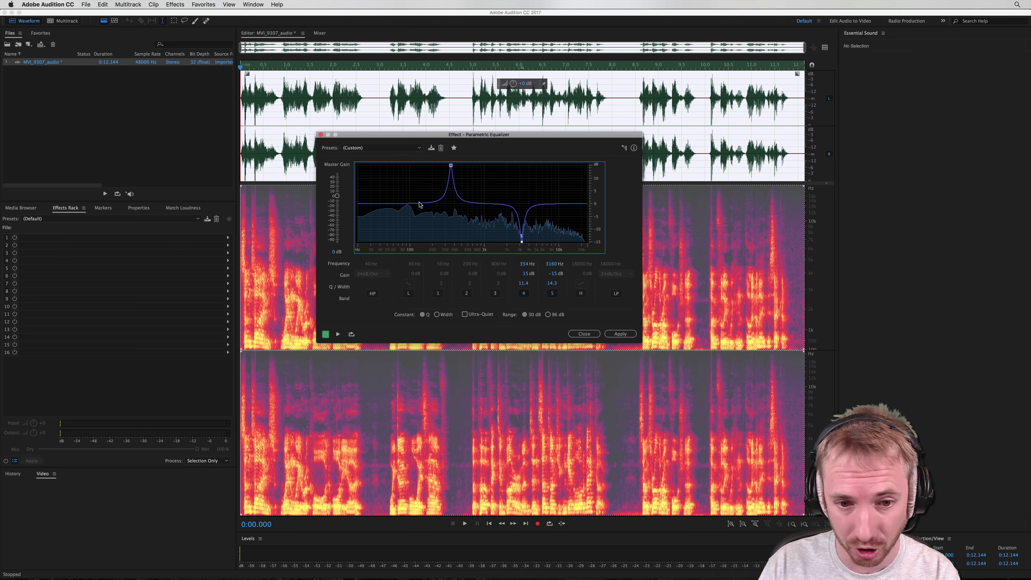
{"action": "key", "text": "space"}
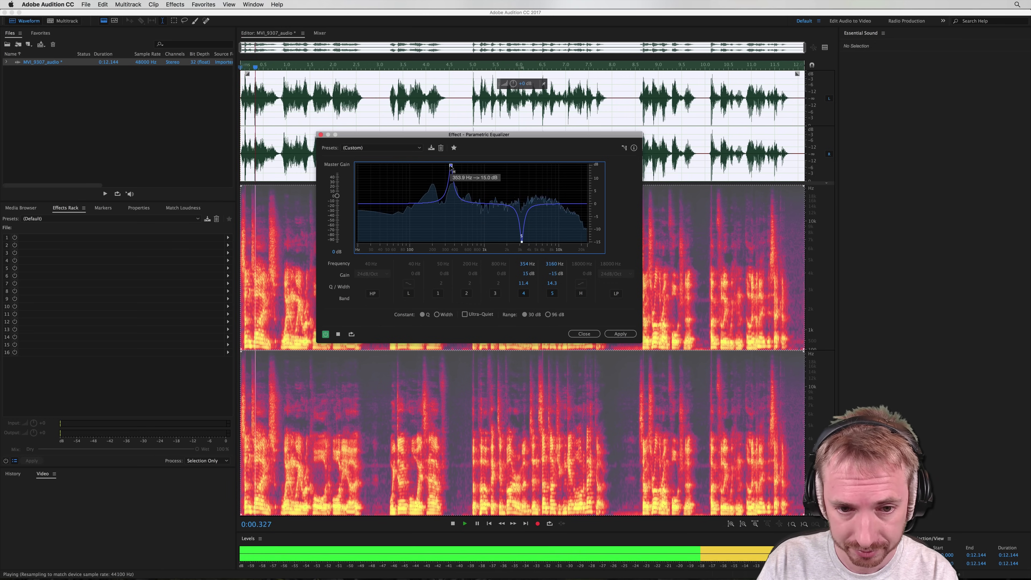
{"action": "left_click_drag", "start_coordinate": [451, 165], "coordinate": [499, 166]}
{"action": "key", "text": "space"}
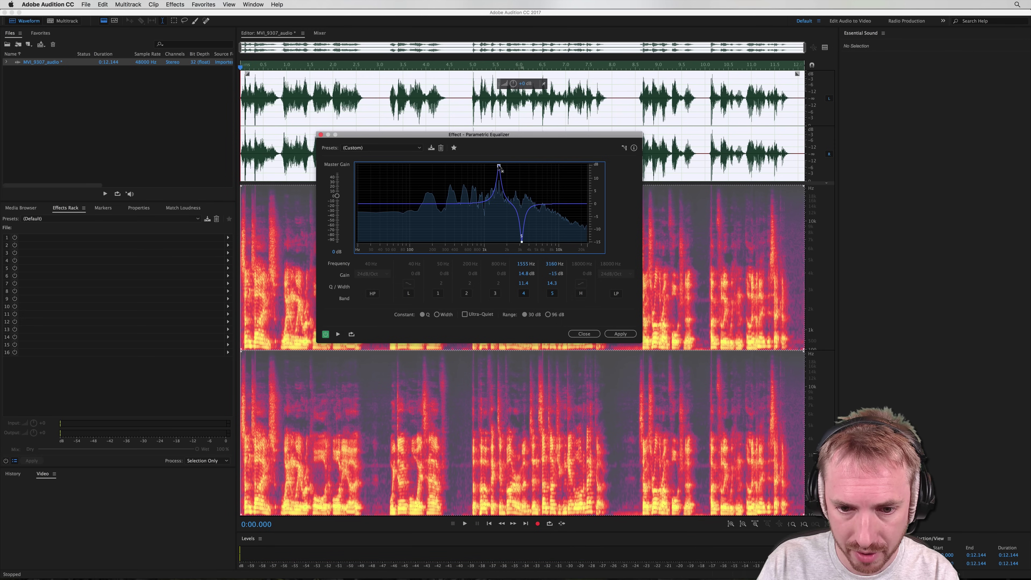
Set band 4 to a −15 dB notch at 1555 Hz, preview both notches, and apply.
{"action": "left_click", "coordinate": [523, 293]}
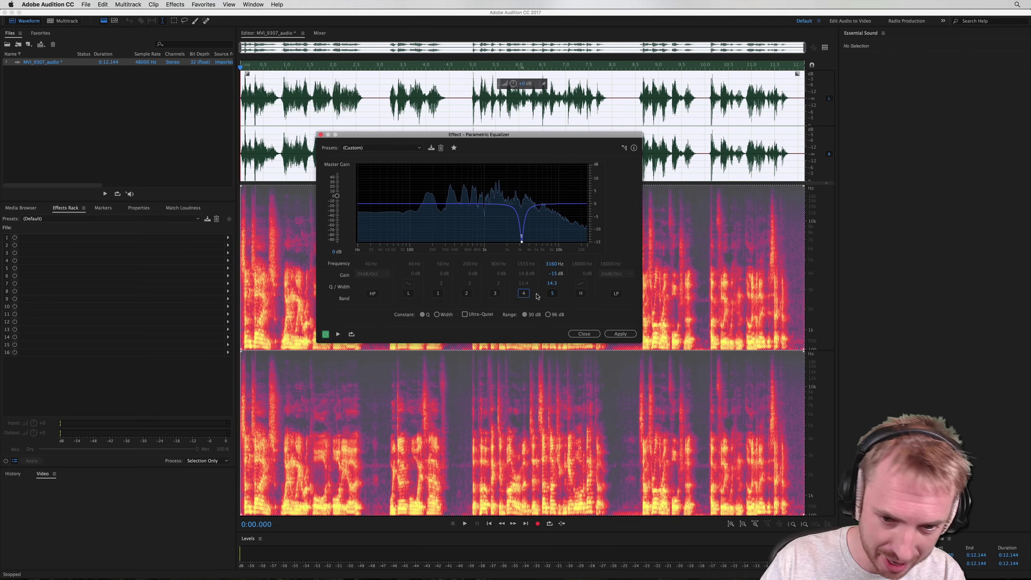
{"action": "left_click", "coordinate": [524, 293]}
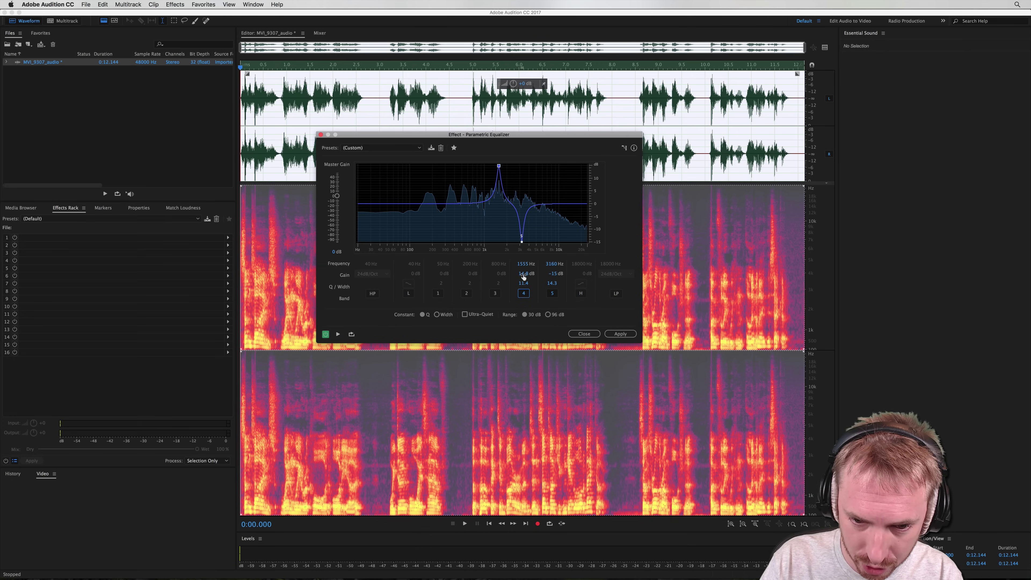
{"action": "type", "text": "-15"}
{"action": "key", "text": "Return"}
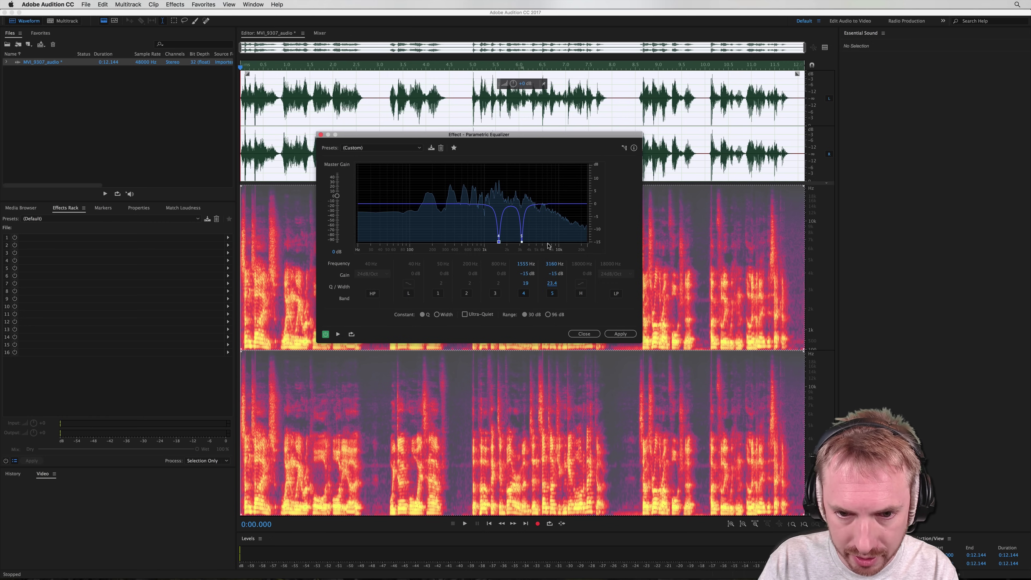
{"action": "key", "text": "space"}
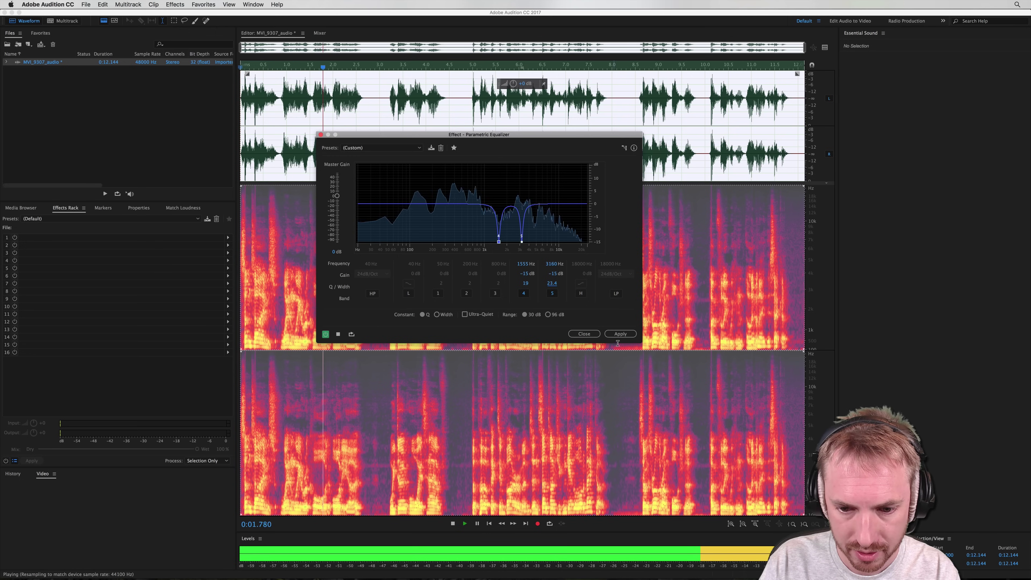
{"action": "left_click", "coordinate": [616, 335]}
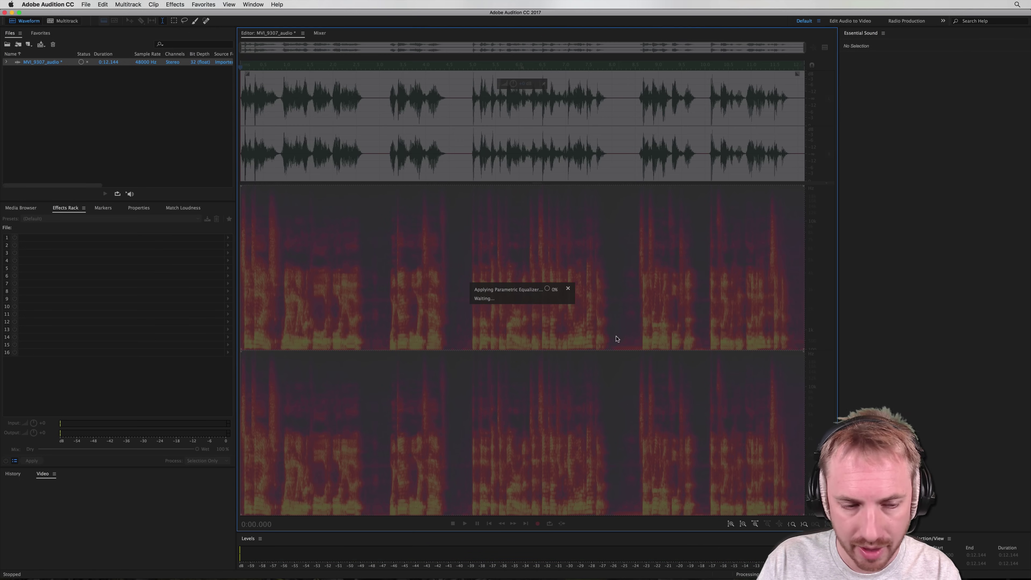
Open a new Parametric Equalizer reset to the (Default) preset.
{"action": "left_click", "coordinate": [177, 5]}
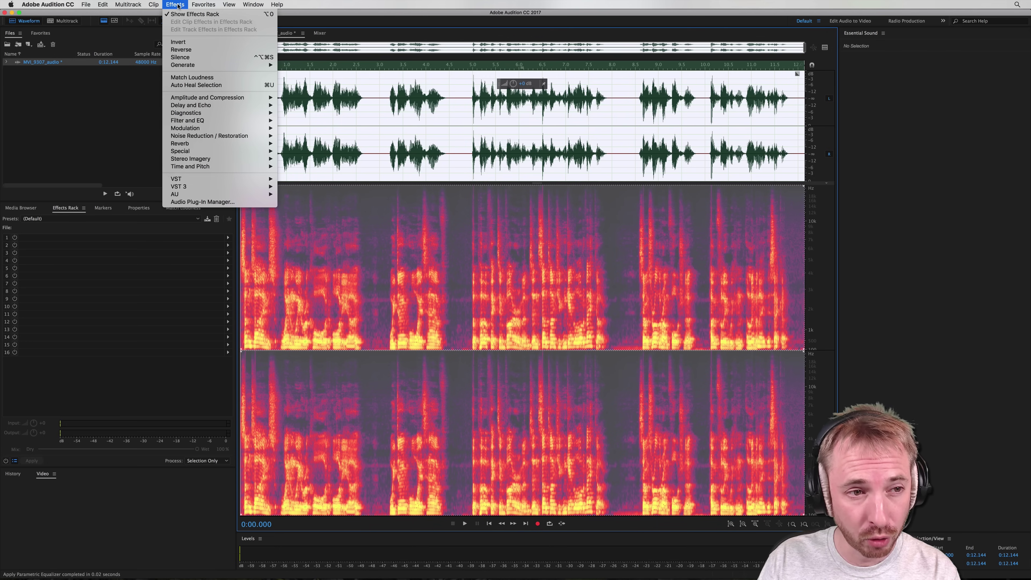
{"action": "mouse_move", "coordinate": [199, 99]}
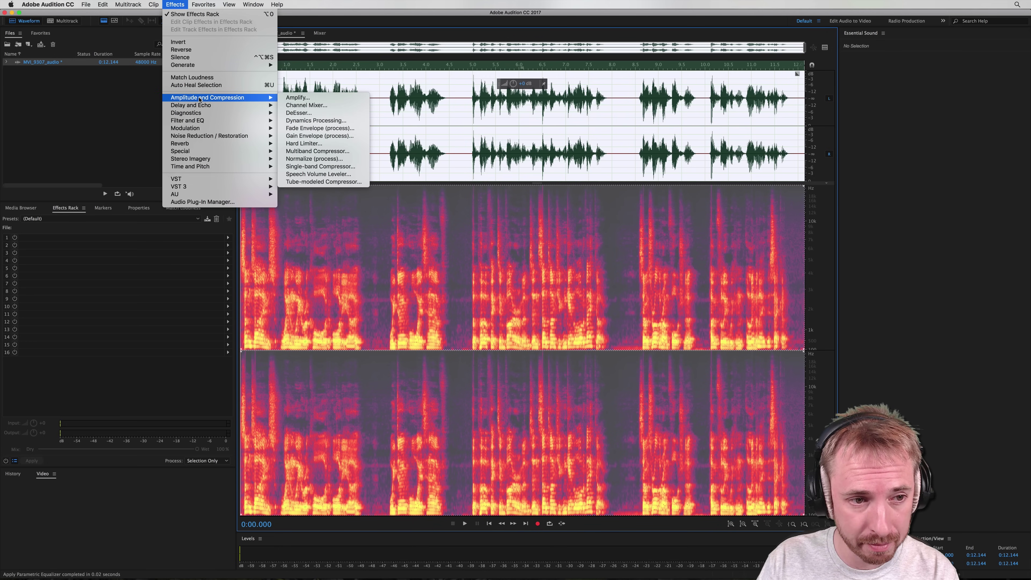
{"action": "mouse_move", "coordinate": [211, 120]}
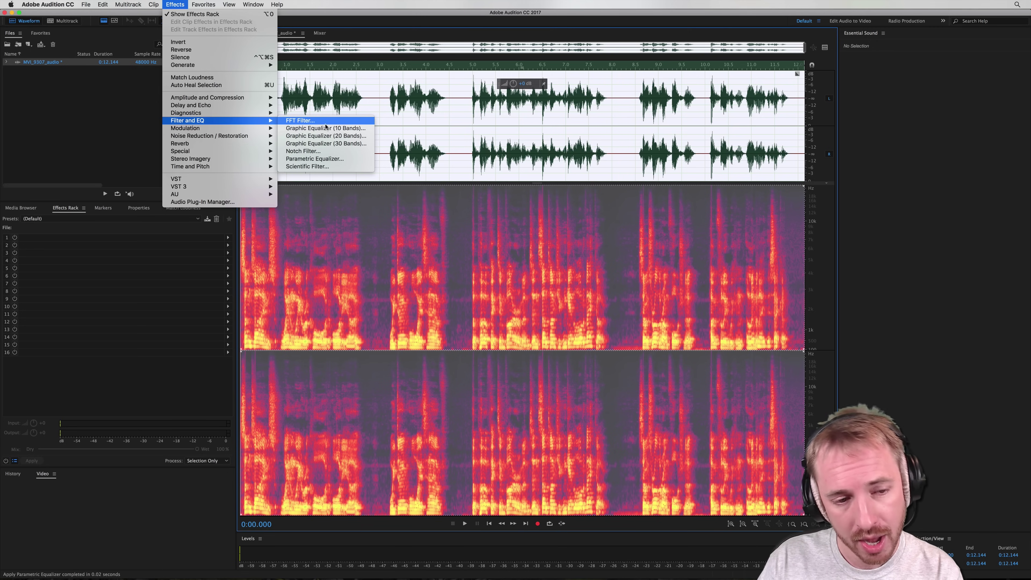
{"action": "left_click", "coordinate": [331, 159]}
{"action": "left_click", "coordinate": [382, 147]}
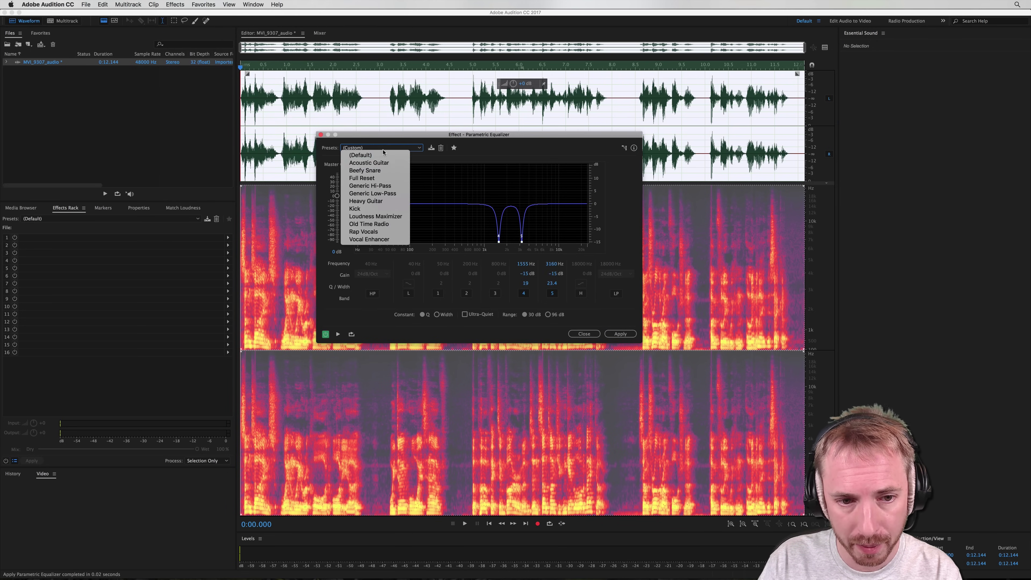
{"action": "left_click", "coordinate": [357, 152]}
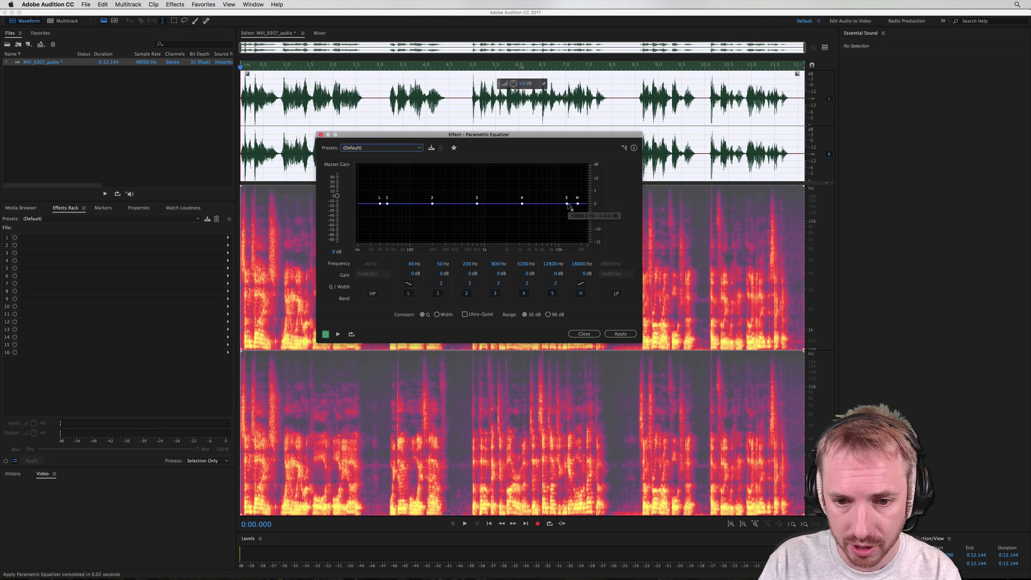
Boost about 1575 Hz by 3.8 dB, 10173 Hz by 6.6 dB and the highs slightly, then apply.
{"action": "key", "text": "space"}
{"action": "left_click_drag", "start_coordinate": [567, 204], "coordinate": [499, 194]}
{"action": "key", "text": "space"}
{"action": "key", "text": "space"}
{"action": "left_click_drag", "start_coordinate": [559, 181], "coordinate": [560, 186]}
{"action": "left_click_drag", "start_coordinate": [579, 194], "coordinate": [579, 197]}
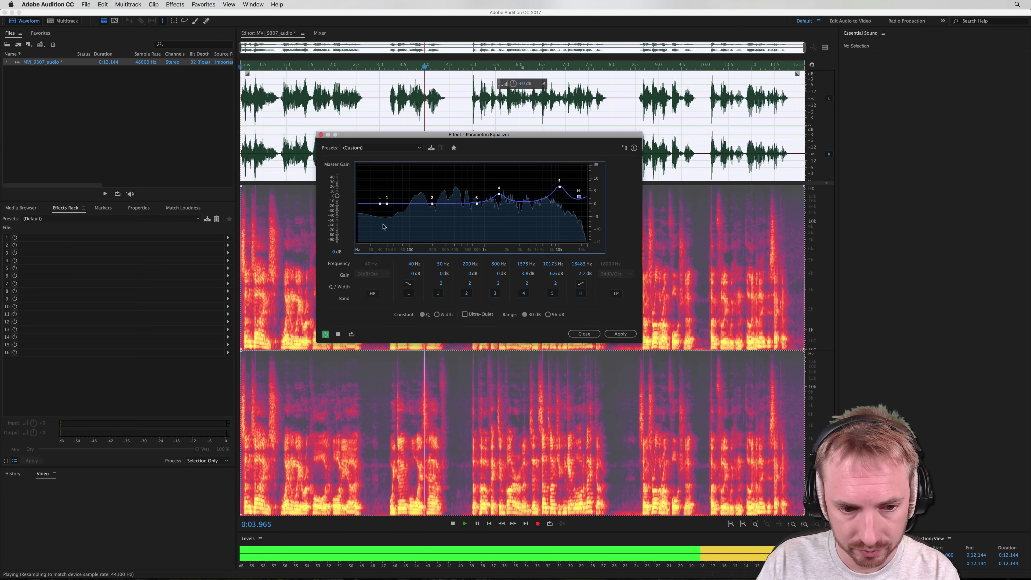
{"action": "left_click", "coordinate": [621, 334]}
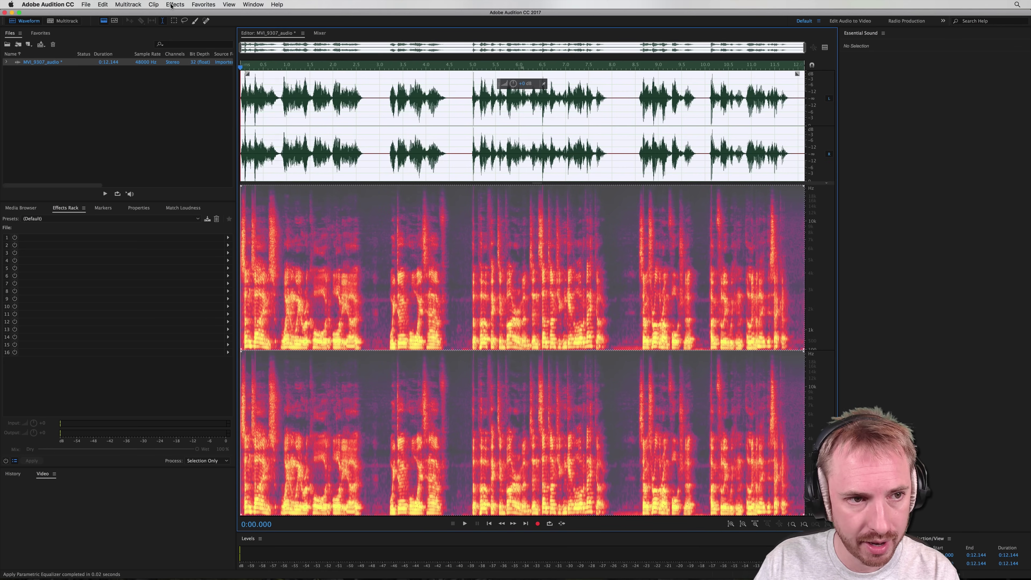
Open the Single-band Compressor with the before/after Preview Editor.
{"action": "left_click", "coordinate": [174, 4]}
{"action": "mouse_move", "coordinate": [243, 97]}
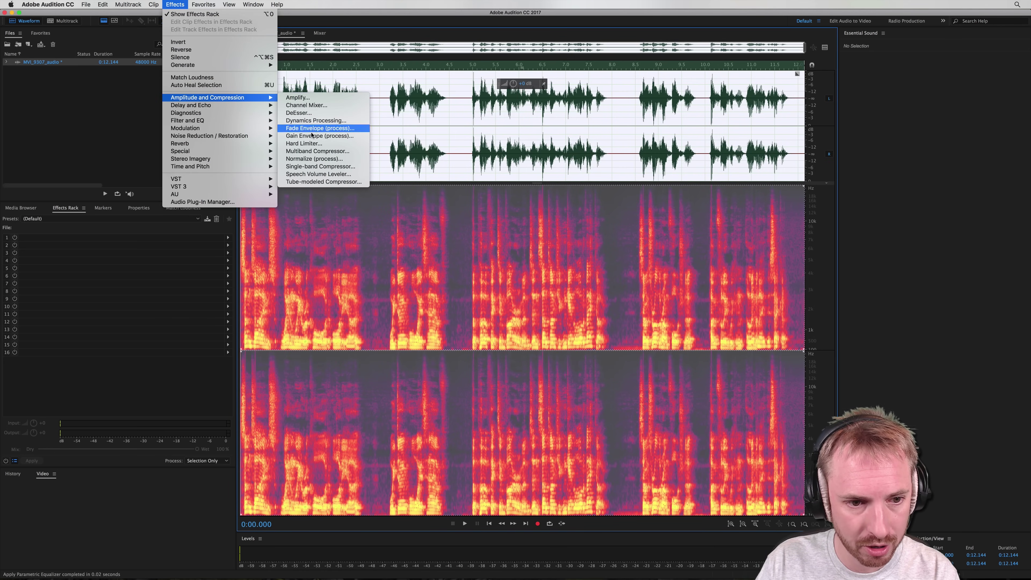
{"action": "left_click", "coordinate": [317, 167]}
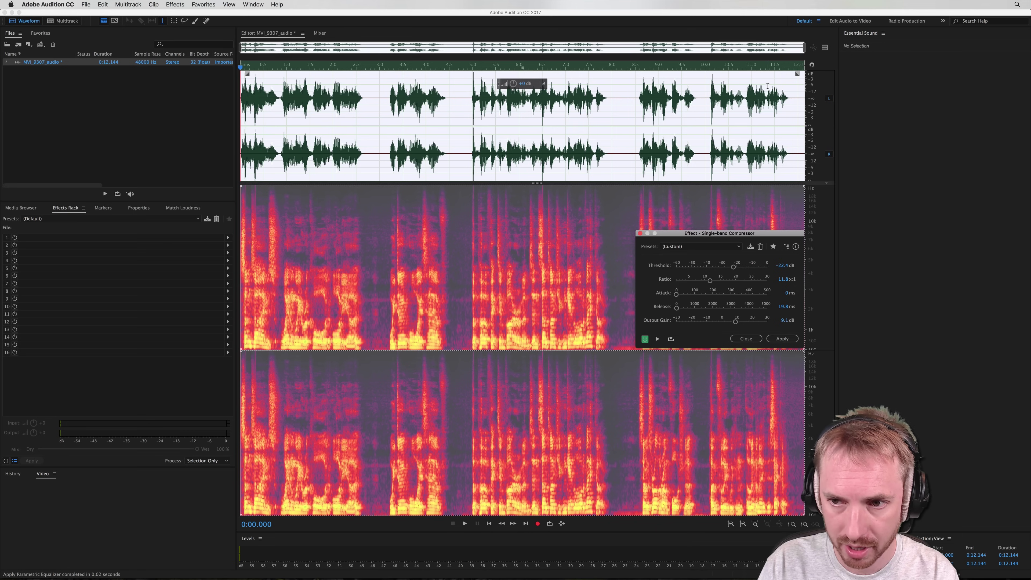
{"action": "left_click", "coordinate": [824, 48]}
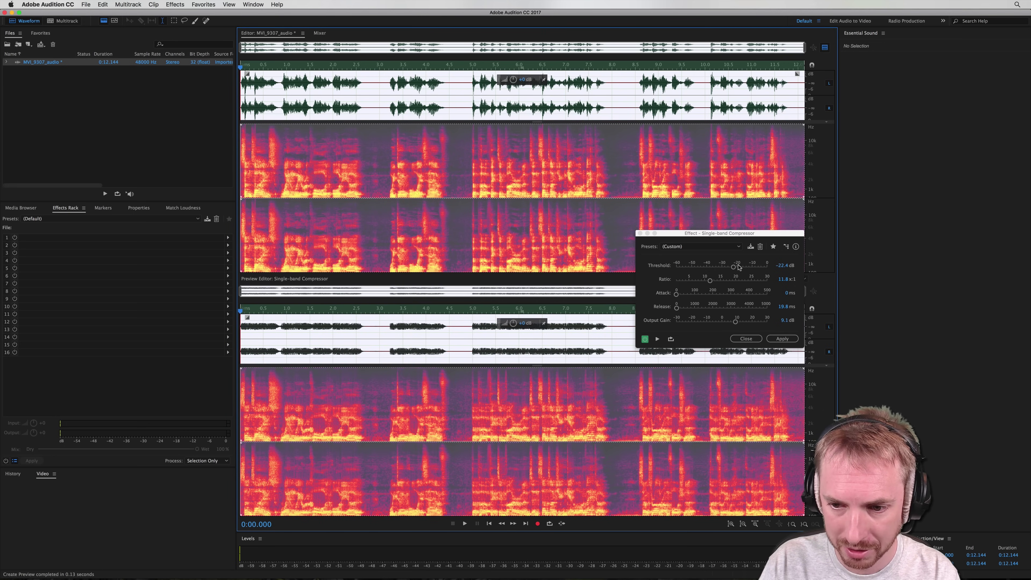
Set threshold −10.7 dB, ratio 6:1 and output gain 3.2 dB, preview, and apply.
{"action": "left_click_drag", "start_coordinate": [739, 267], "coordinate": [751, 267]}
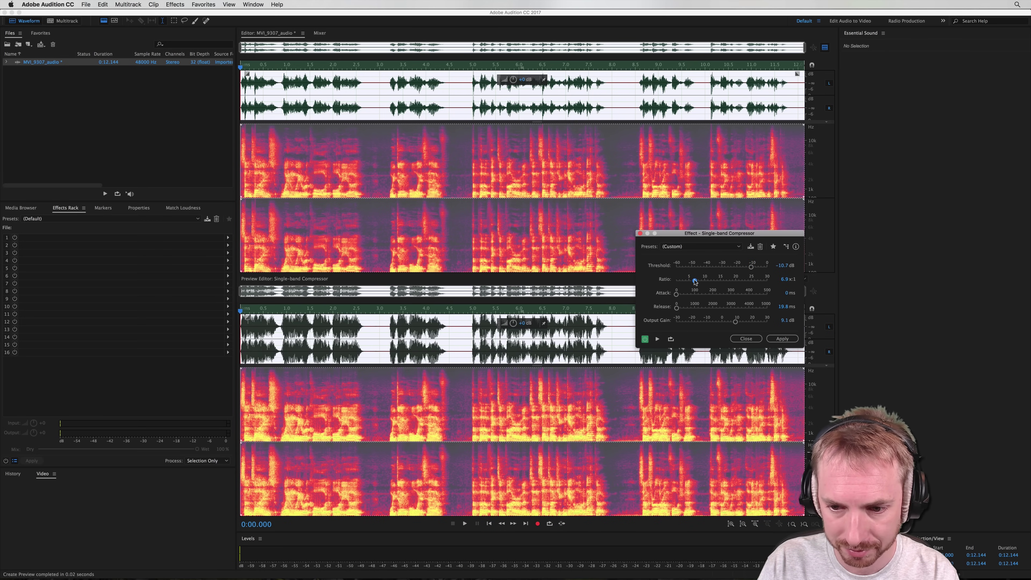
{"action": "left_click", "coordinate": [731, 322]}
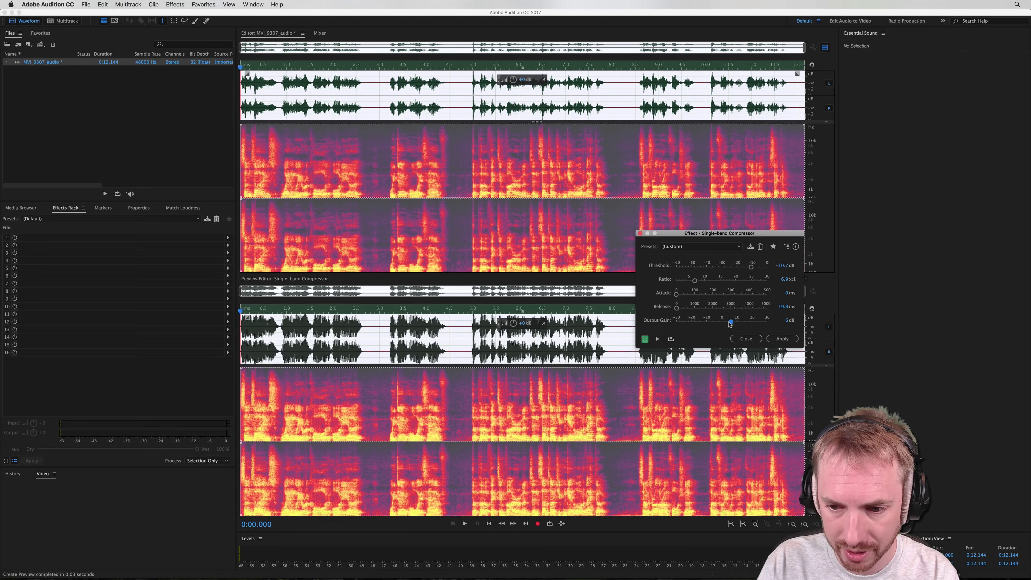
{"action": "left_click_drag", "start_coordinate": [730, 322], "coordinate": [726, 322]}
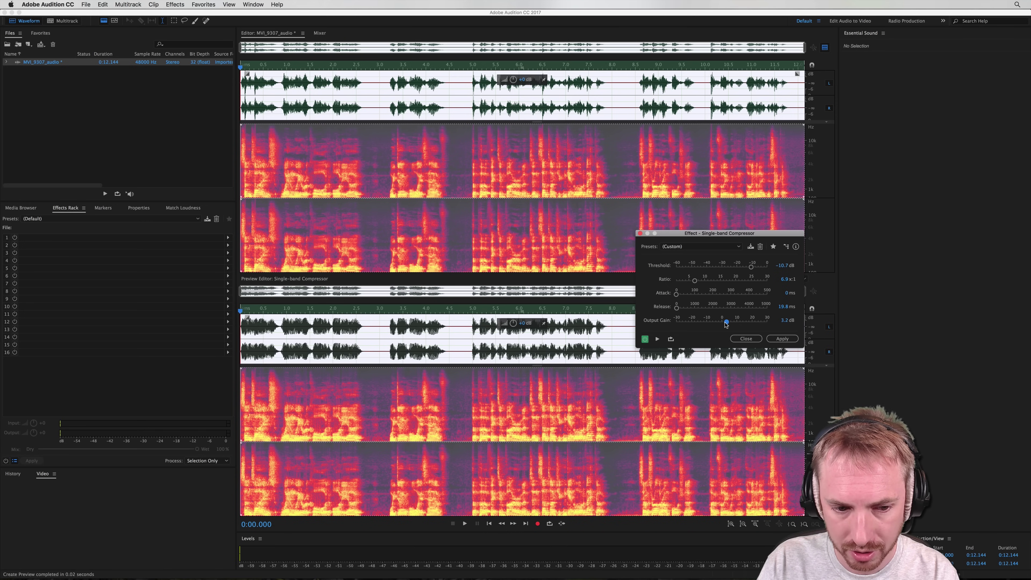
{"action": "key", "text": "space"}
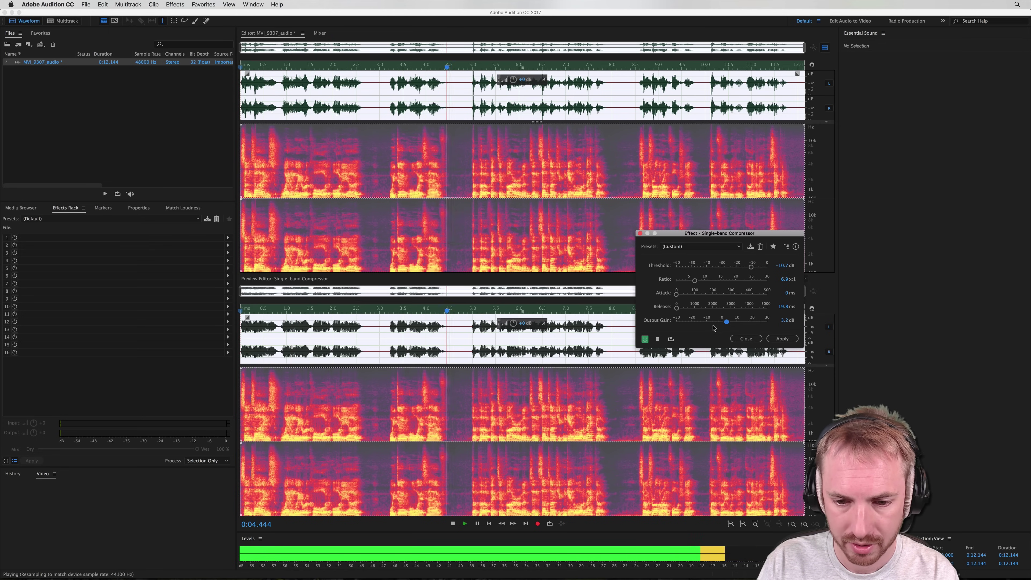
{"action": "left_click", "coordinate": [782, 339]}
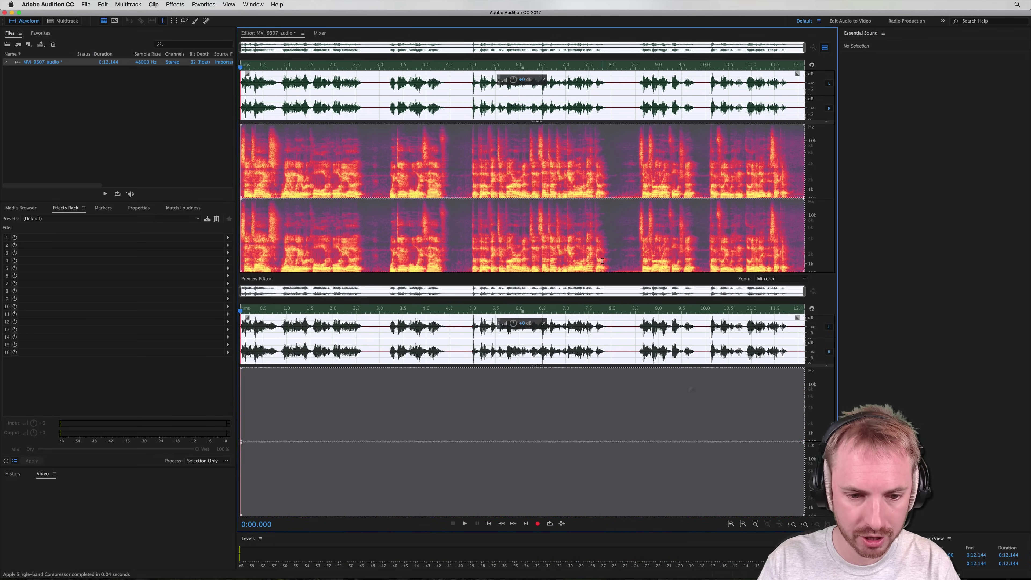
Revert to the original untrimmed 0:14.720 audio and play it from 0:01.582, then stop.
{"action": "key", "text": "super+z"}
{"action": "key", "text": "super+z"}
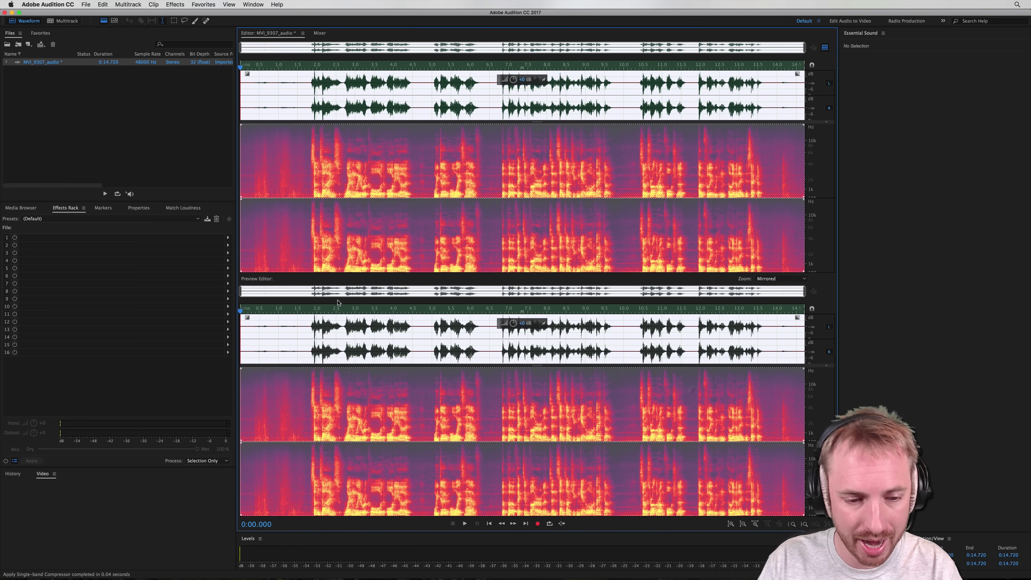
{"action": "left_click", "coordinate": [296, 331]}
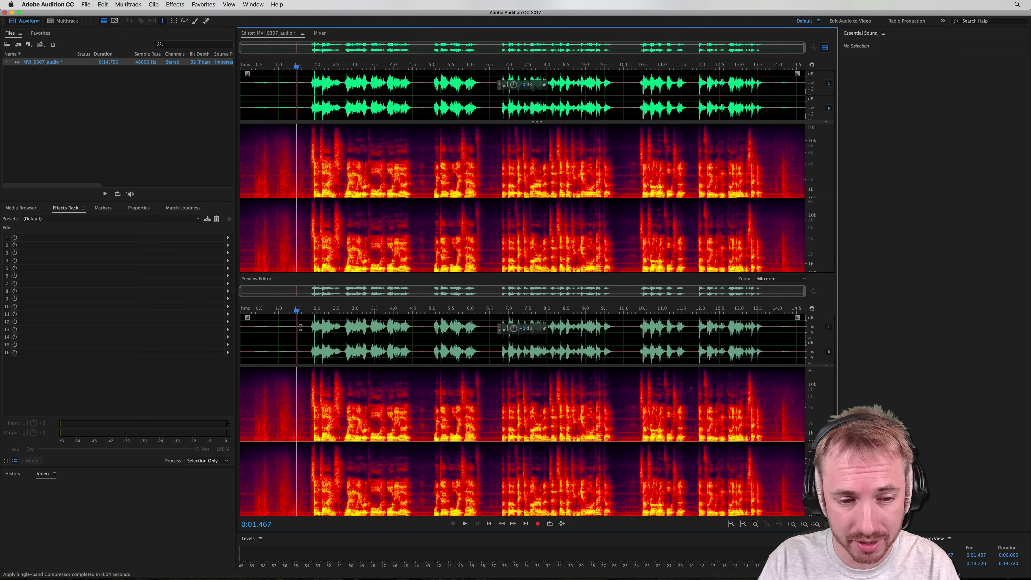
{"action": "left_click", "coordinate": [301, 327]}
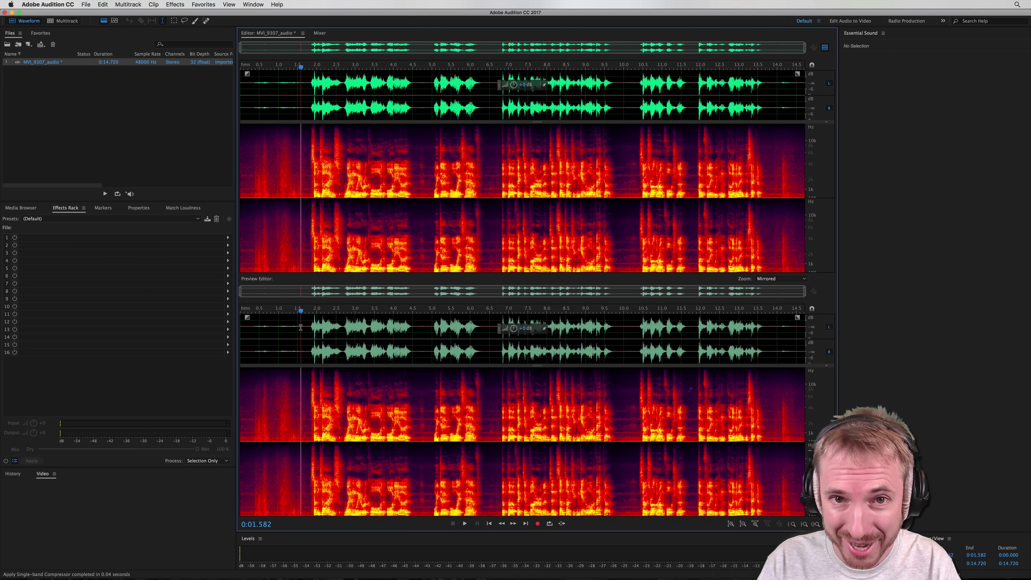
{"action": "key", "text": "space"}
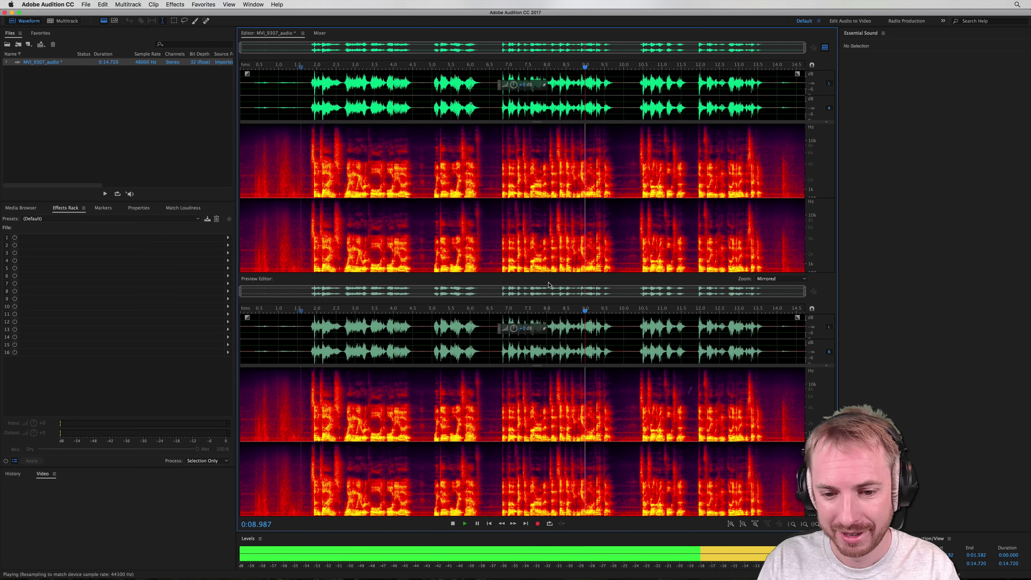
{"action": "key", "text": "space"}
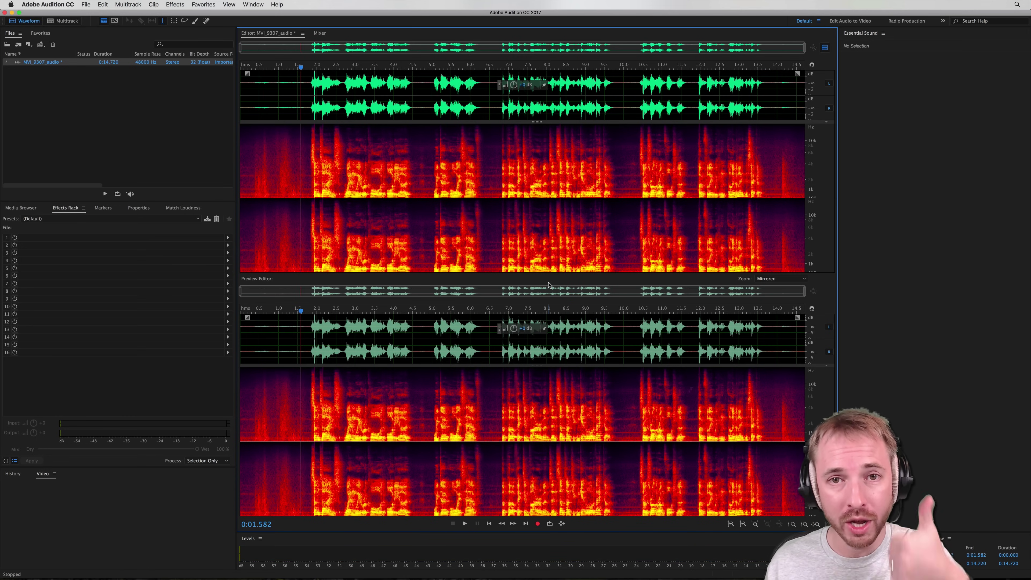